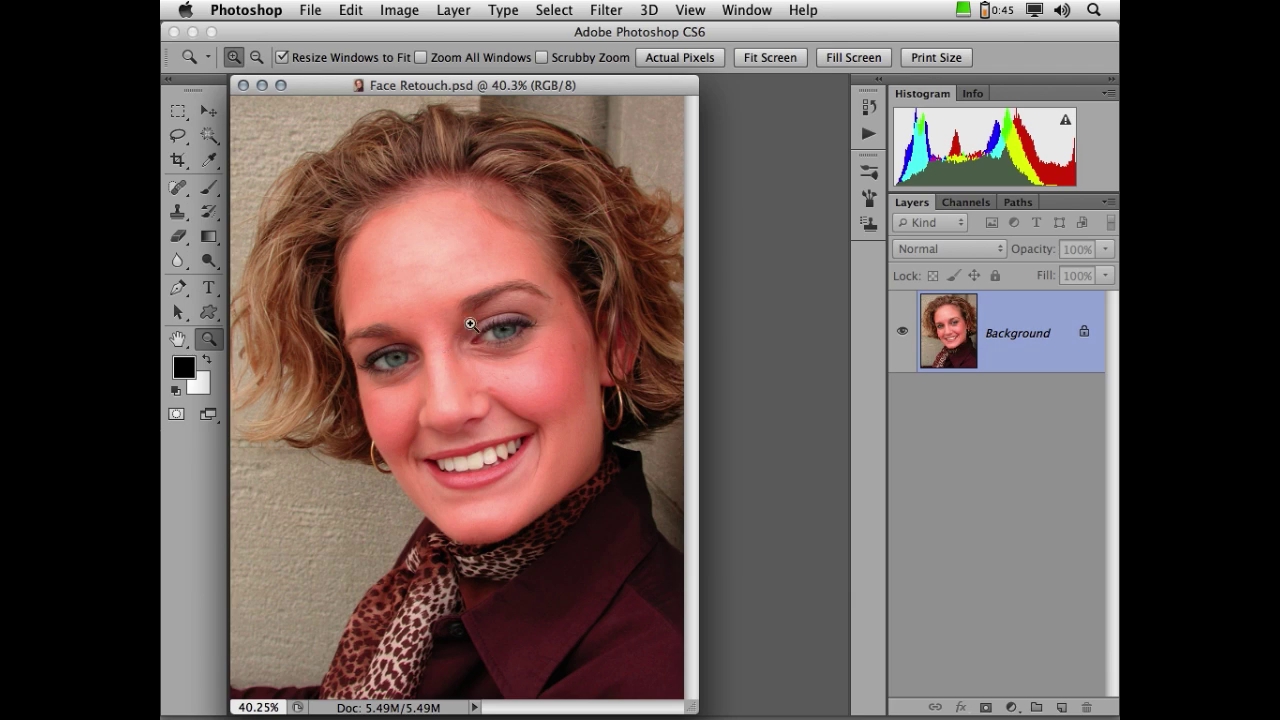
Zoom in on her eye and inspect the skin texture of the cheek and eyelid crease up close.
left_click(503, 351)
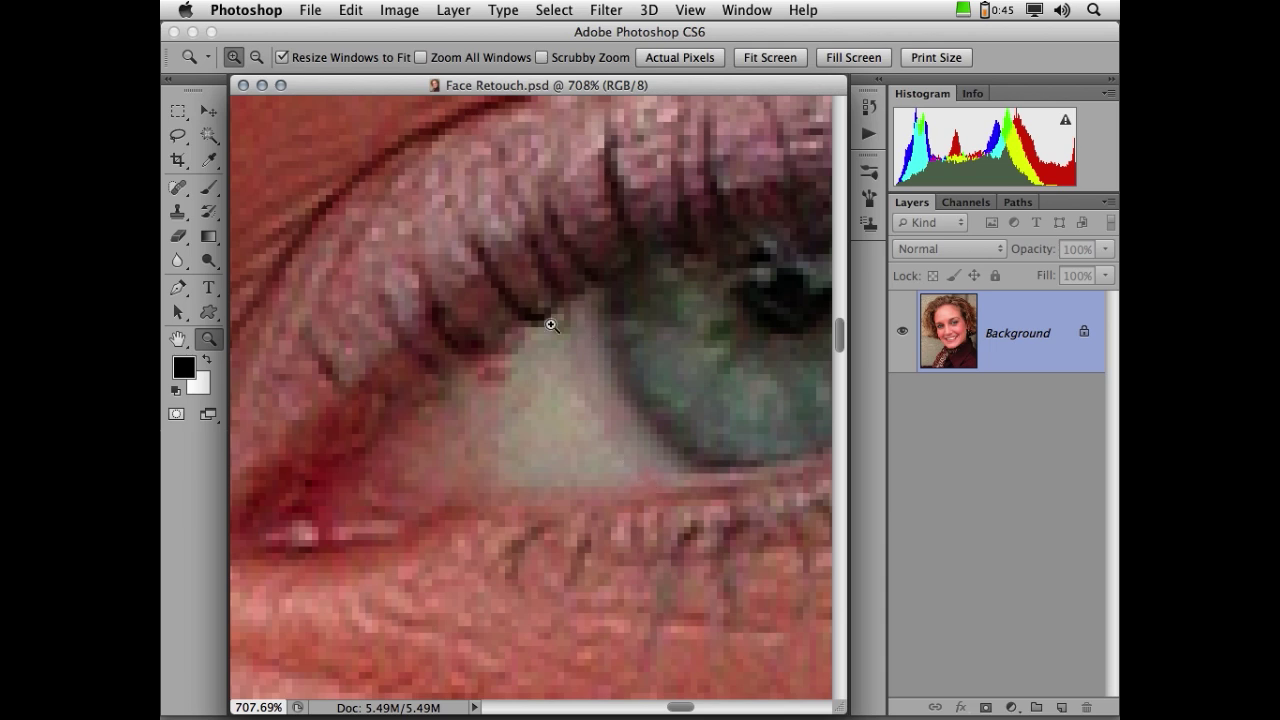
left_click_drag(529, 557, 417, 306)
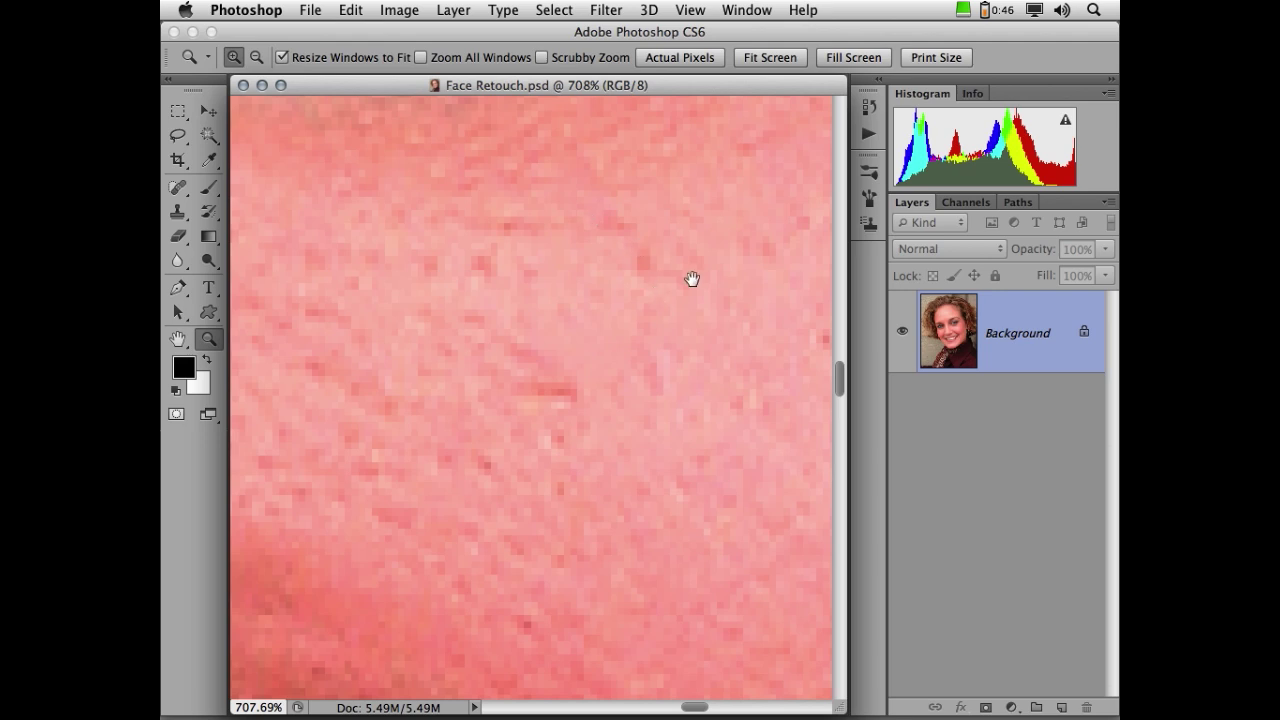
left_click_drag(691, 277, 429, 529)
left_click_drag(551, 428, 583, 397)
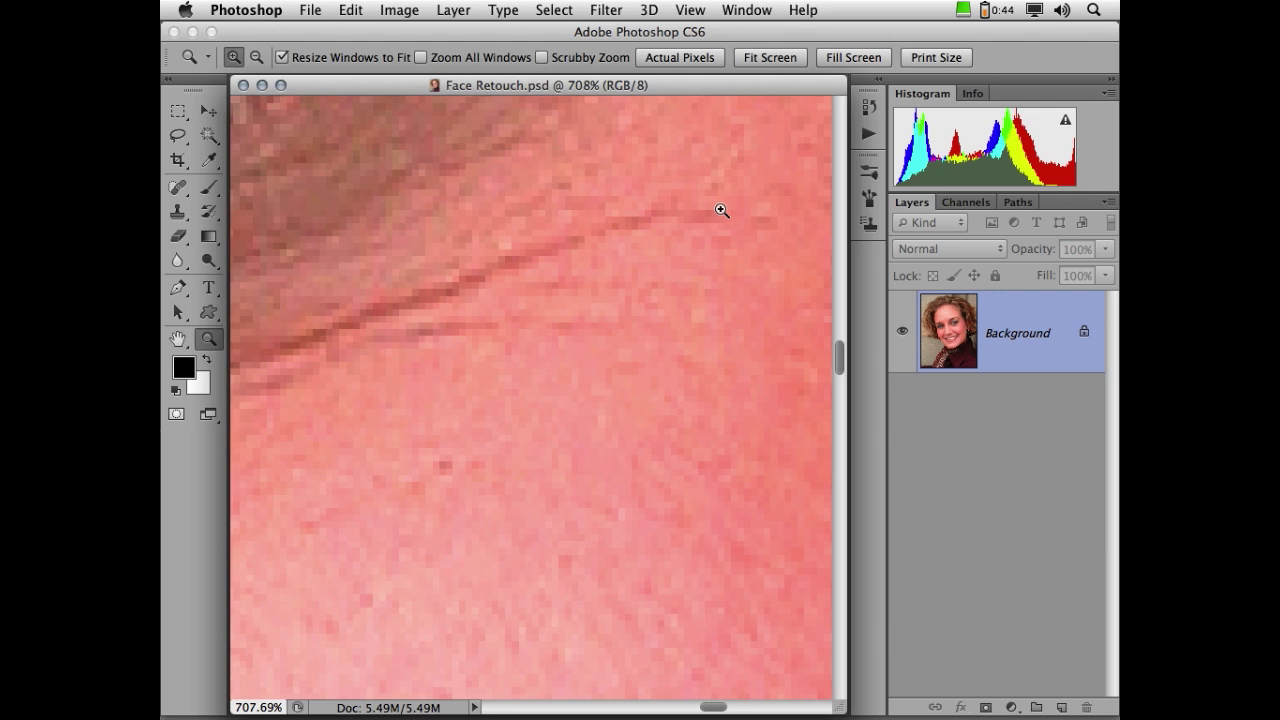
Fit the whole portrait on screen, and undo unlocking so the Background layer stays locked.
key("super+0")
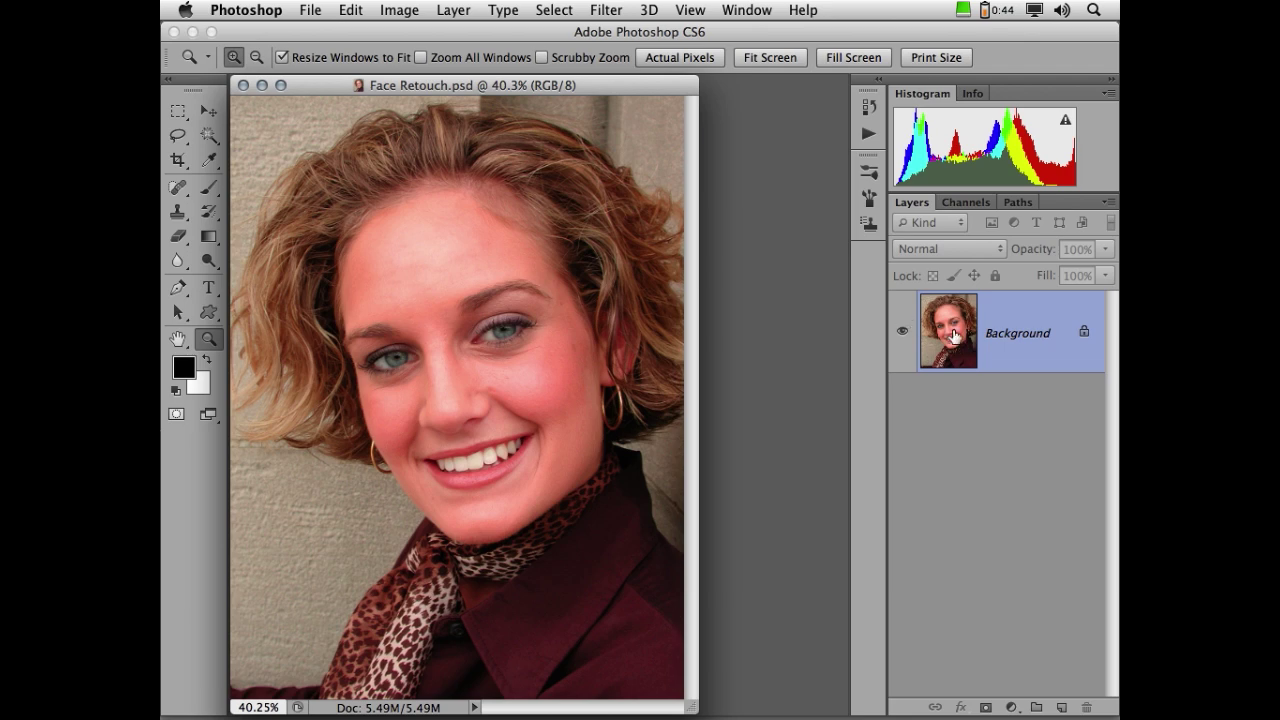
left_click_drag(1085, 332, 1088, 706)
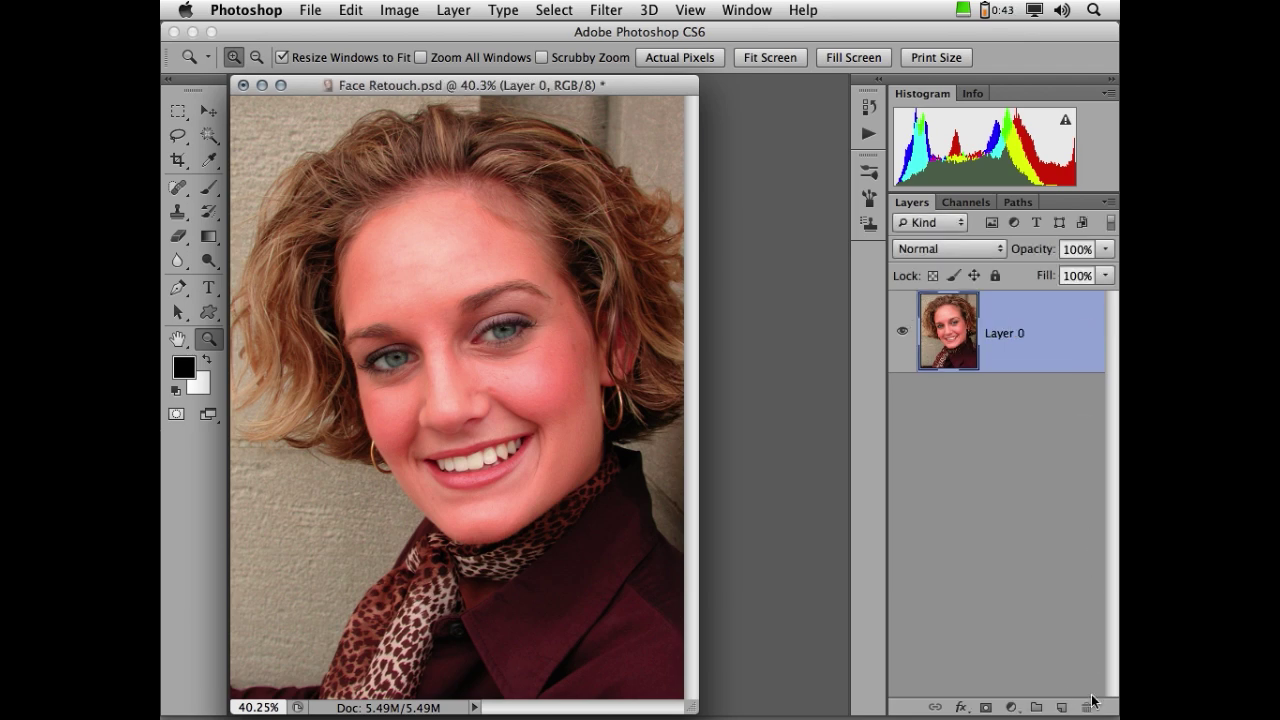
key("super+z")
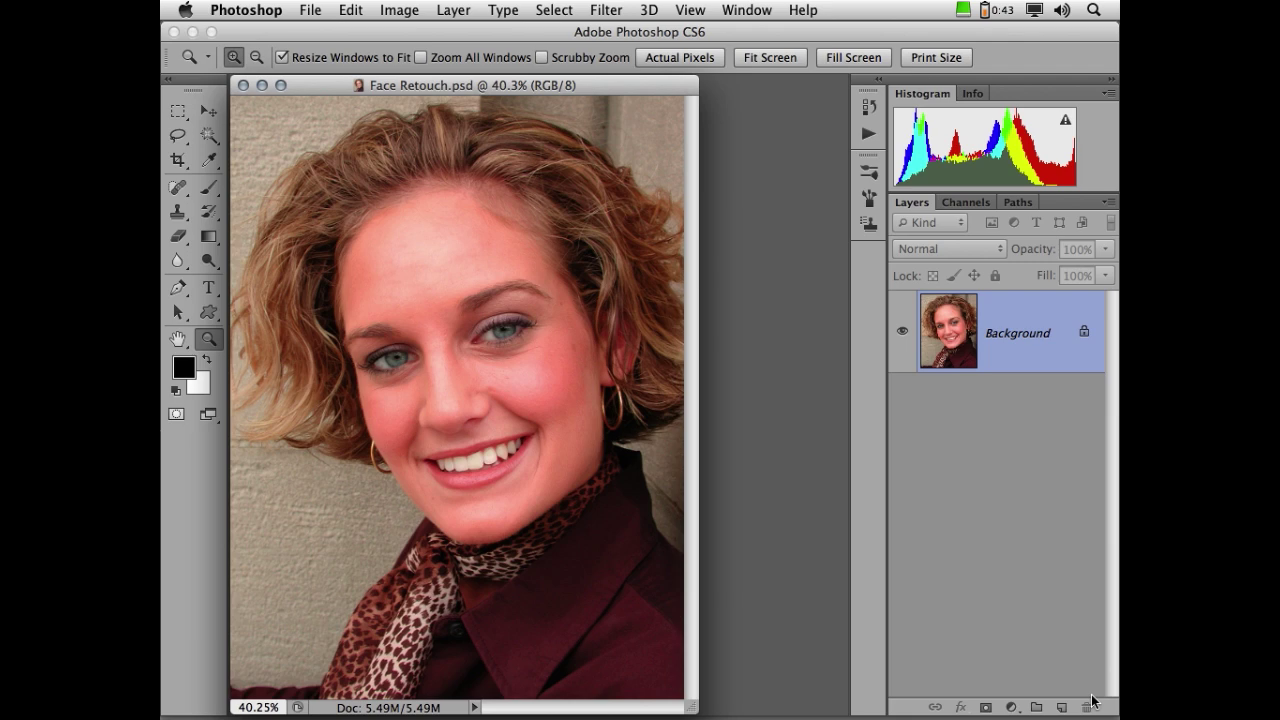
Convert the Background layer for Smart Filters into Layer 0, and briefly inspect its .psb contents.
left_click(607, 12)
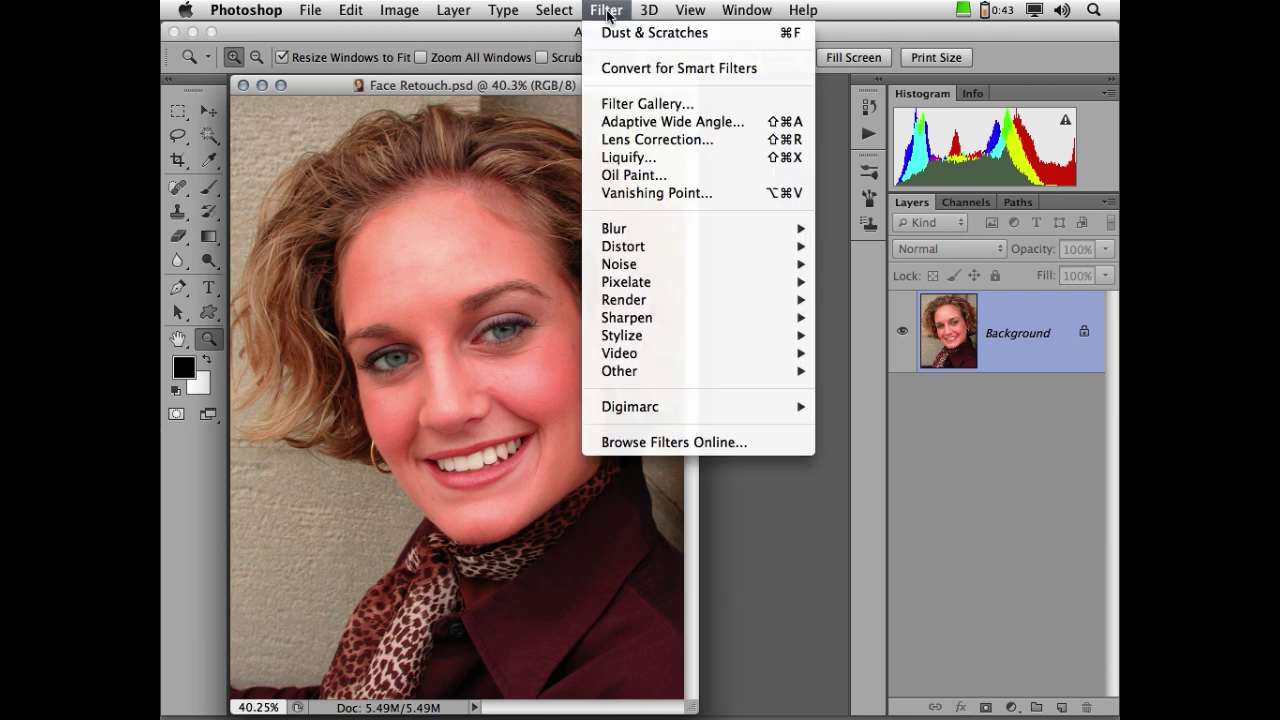
left_click(592, 68)
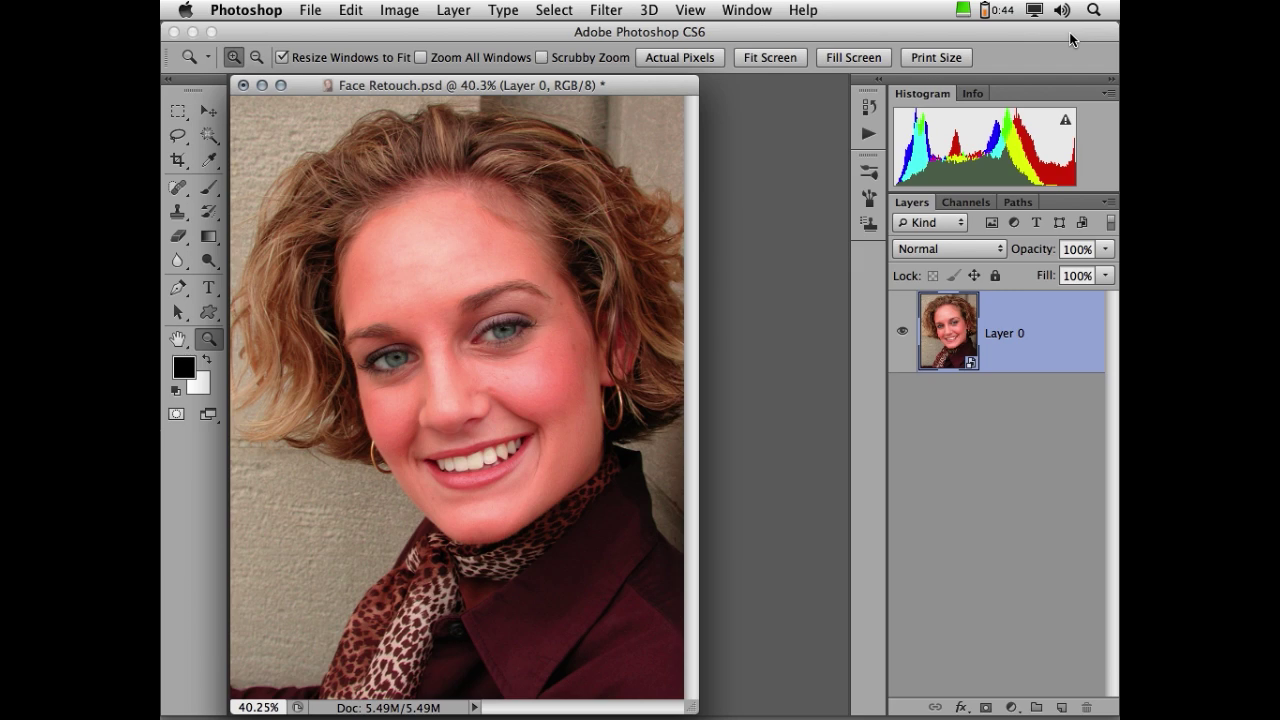
double_click(970, 366)
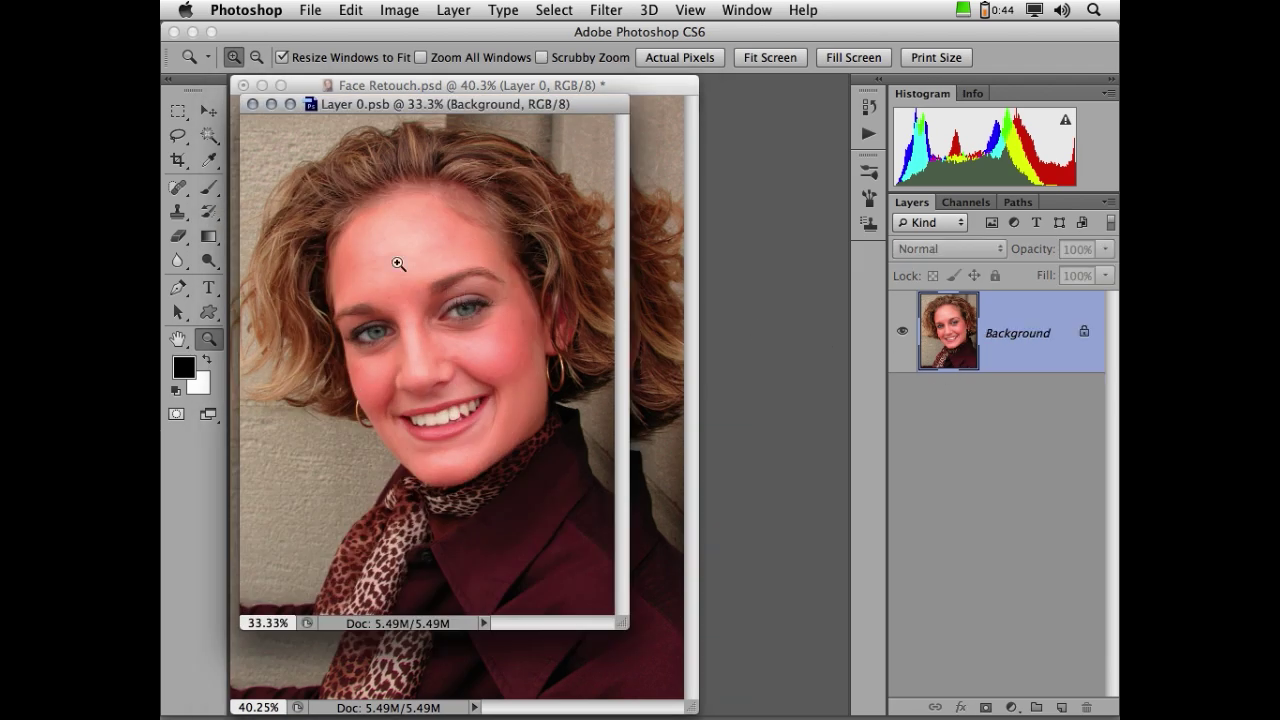
left_click(253, 104)
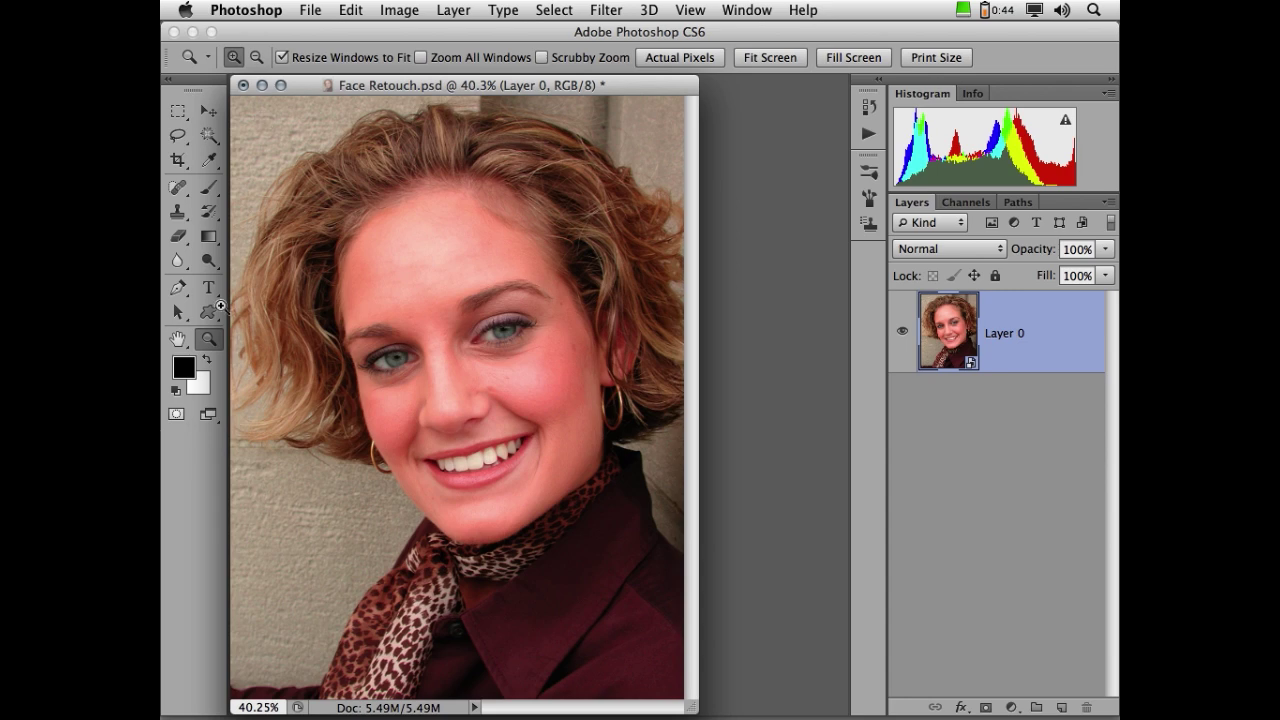
Zoom onto the face and preview Dust & Scratches at Radius 5 pixels, Threshold 0 levels.
left_click_drag(415, 264, 606, 495)
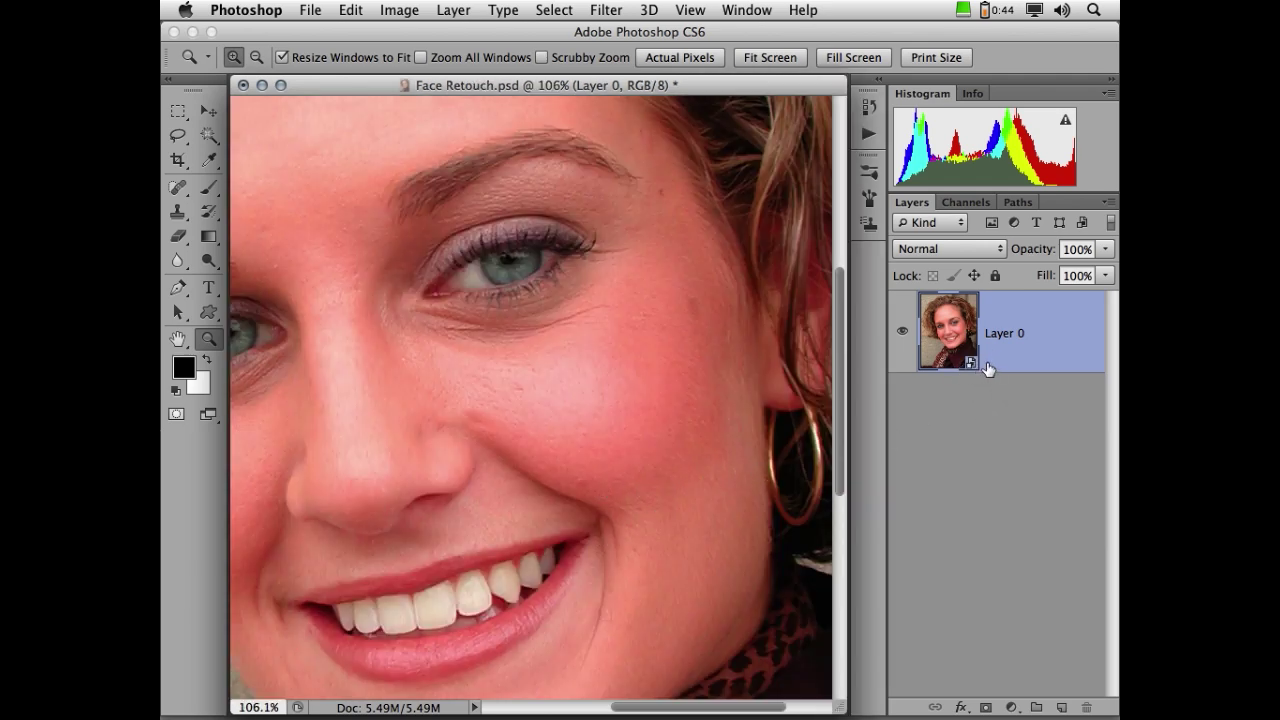
left_click(603, 9)
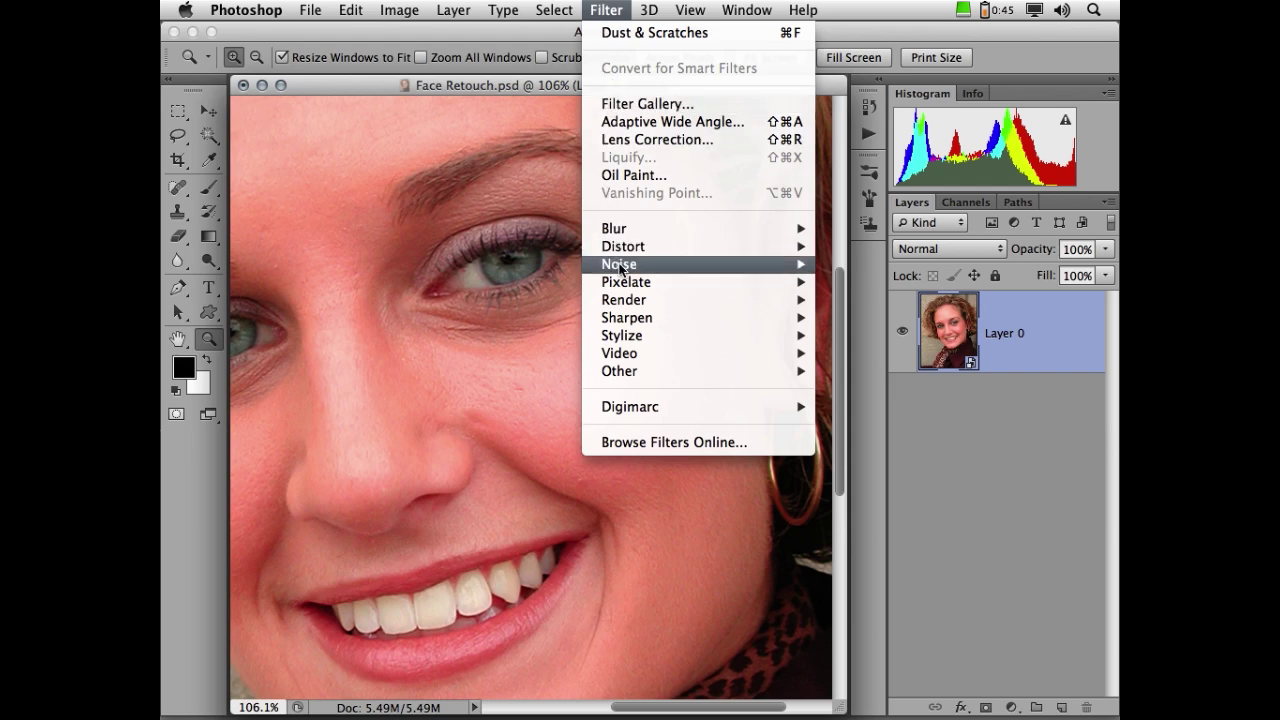
mouse_move(620, 268)
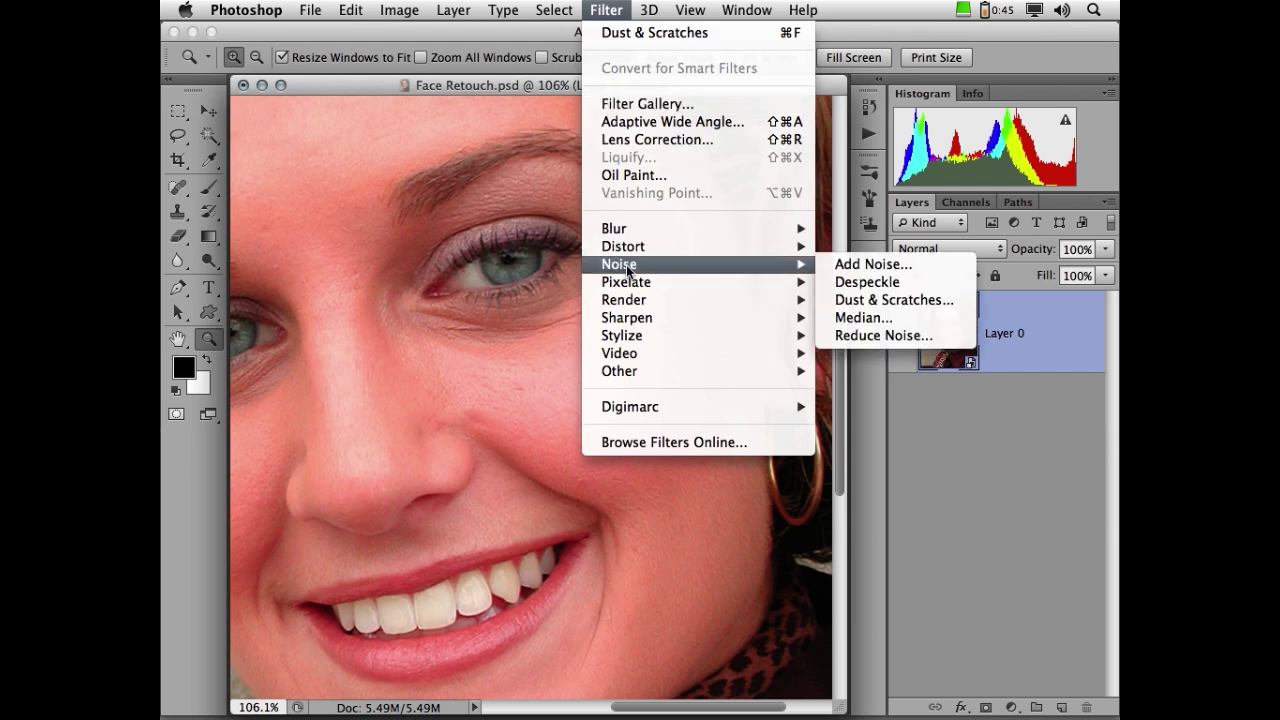
left_click(853, 300)
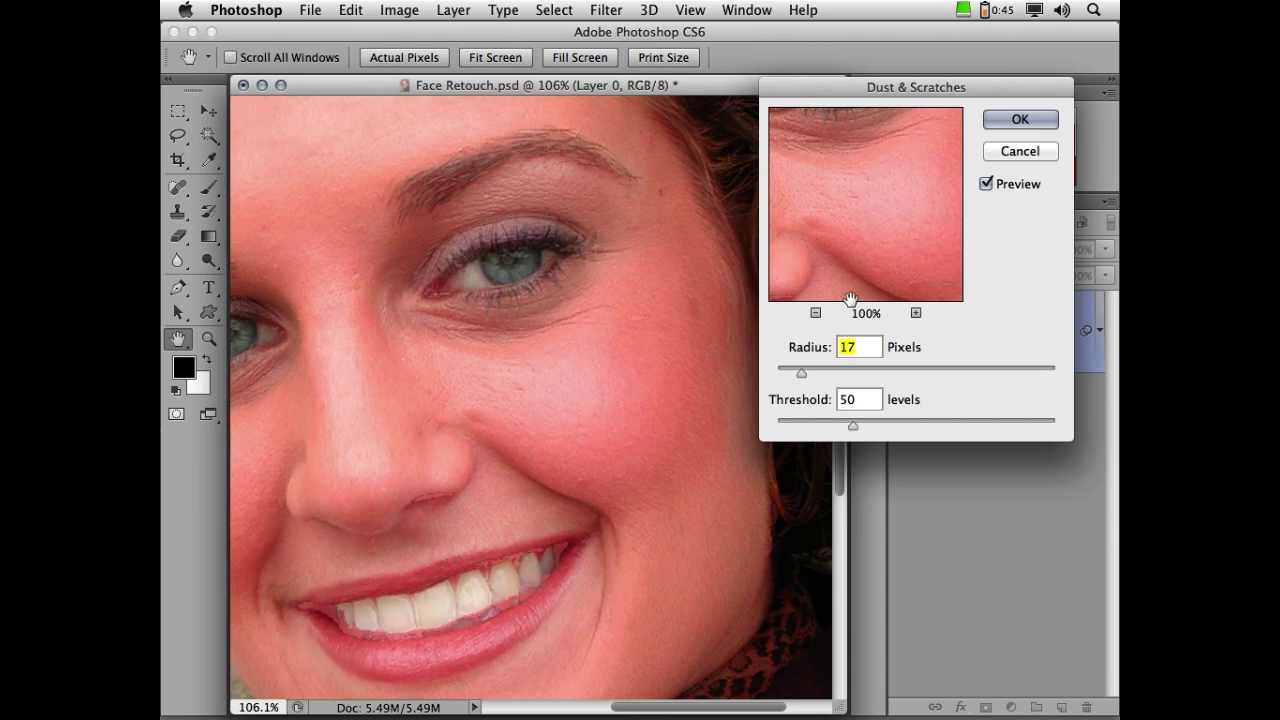
left_click_drag(782, 368, 778, 374)
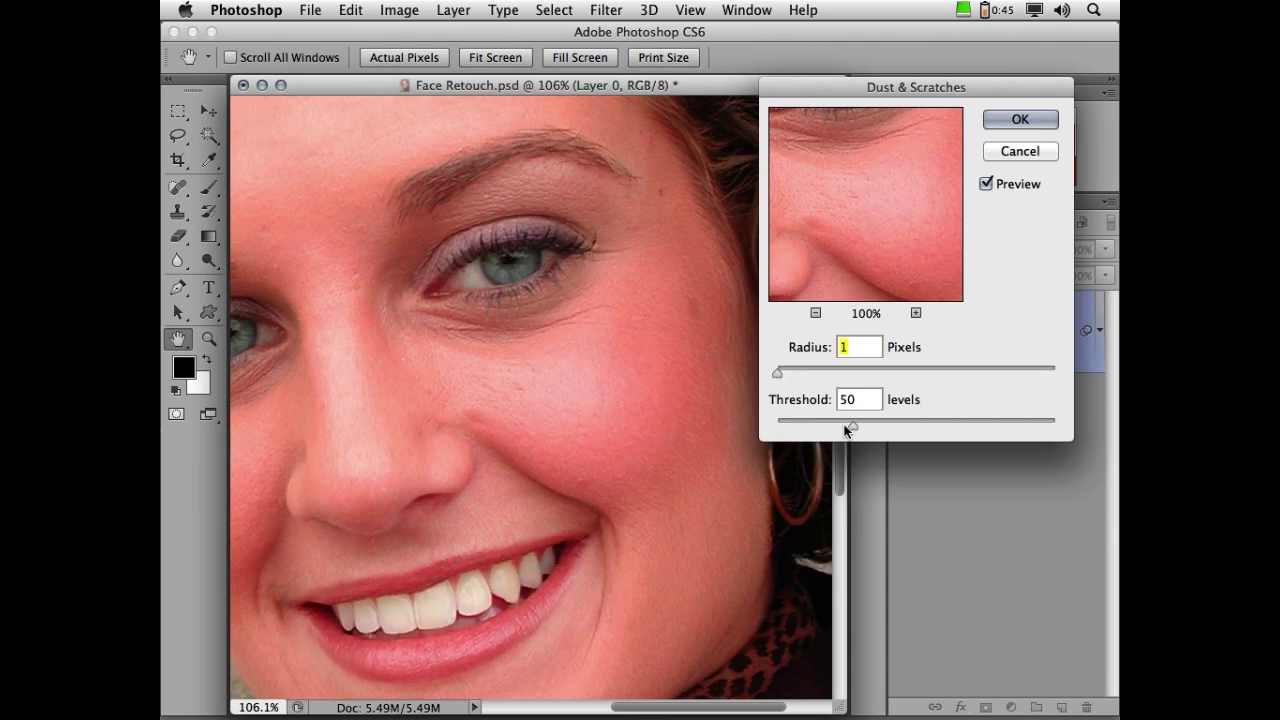
left_click_drag(845, 430, 694, 409)
left_click_drag(797, 86, 606, 92)
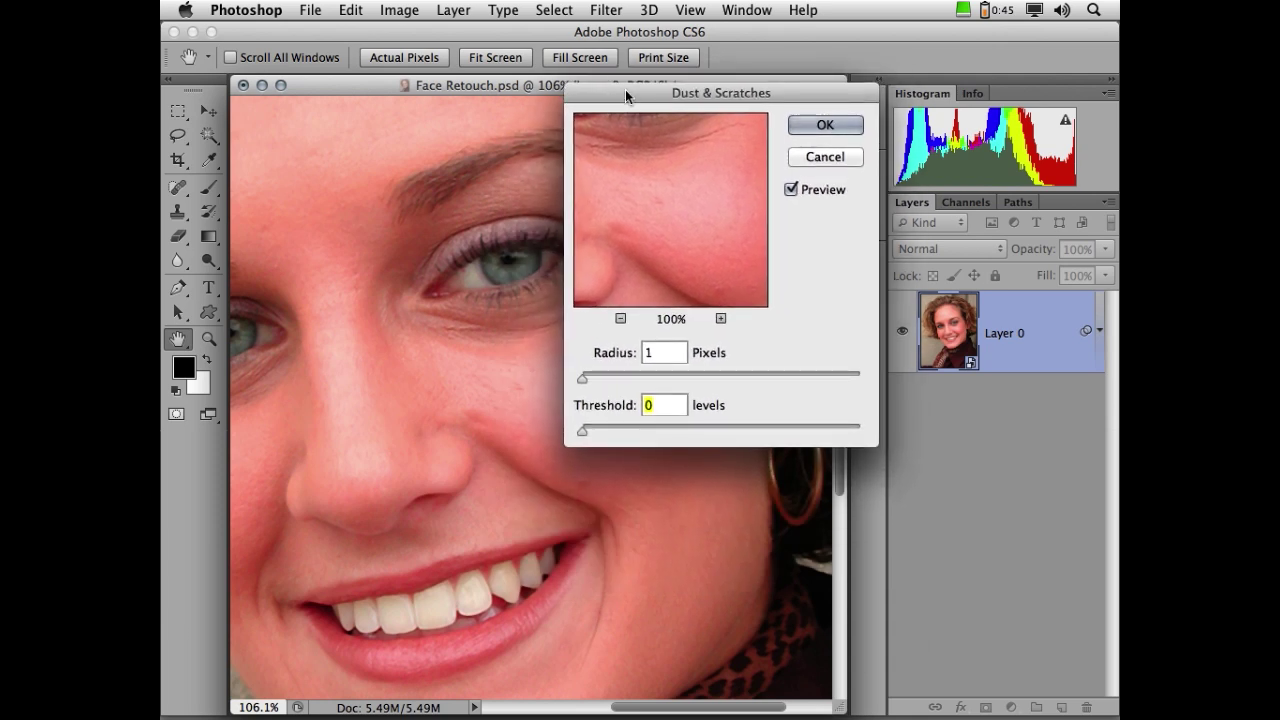
left_click_drag(625, 89, 797, 215)
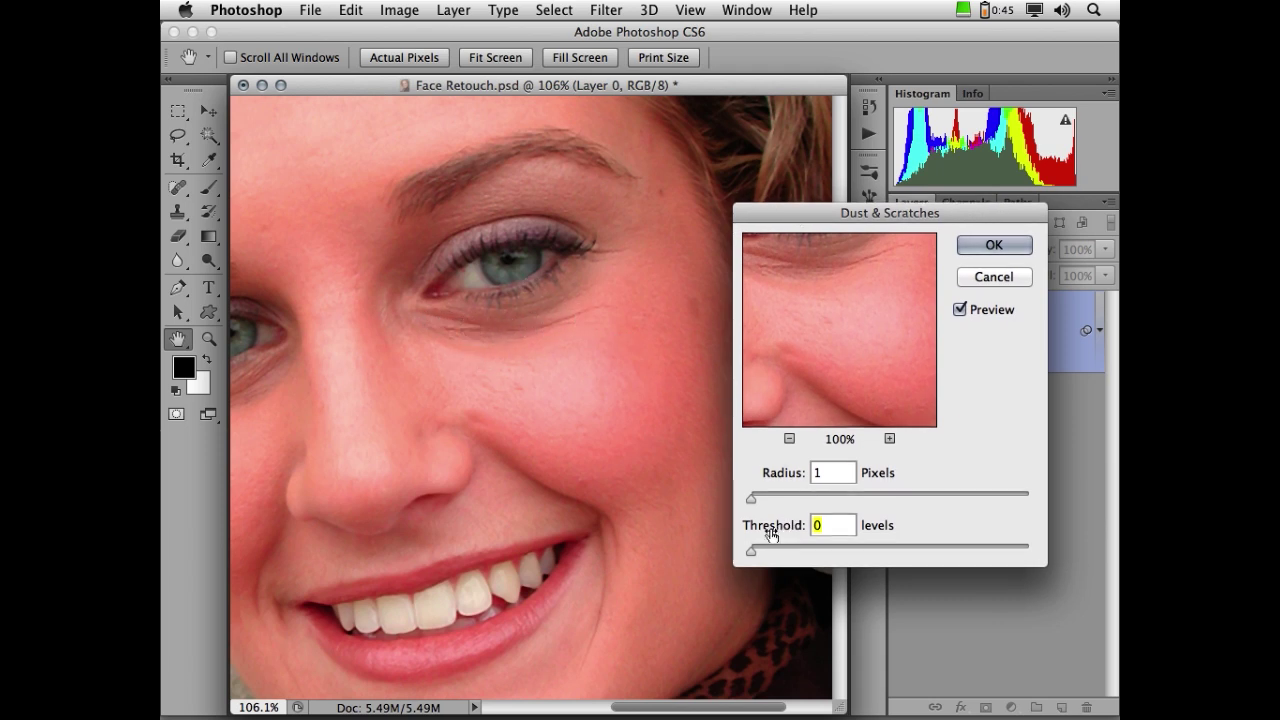
left_click_drag(752, 499, 757, 500)
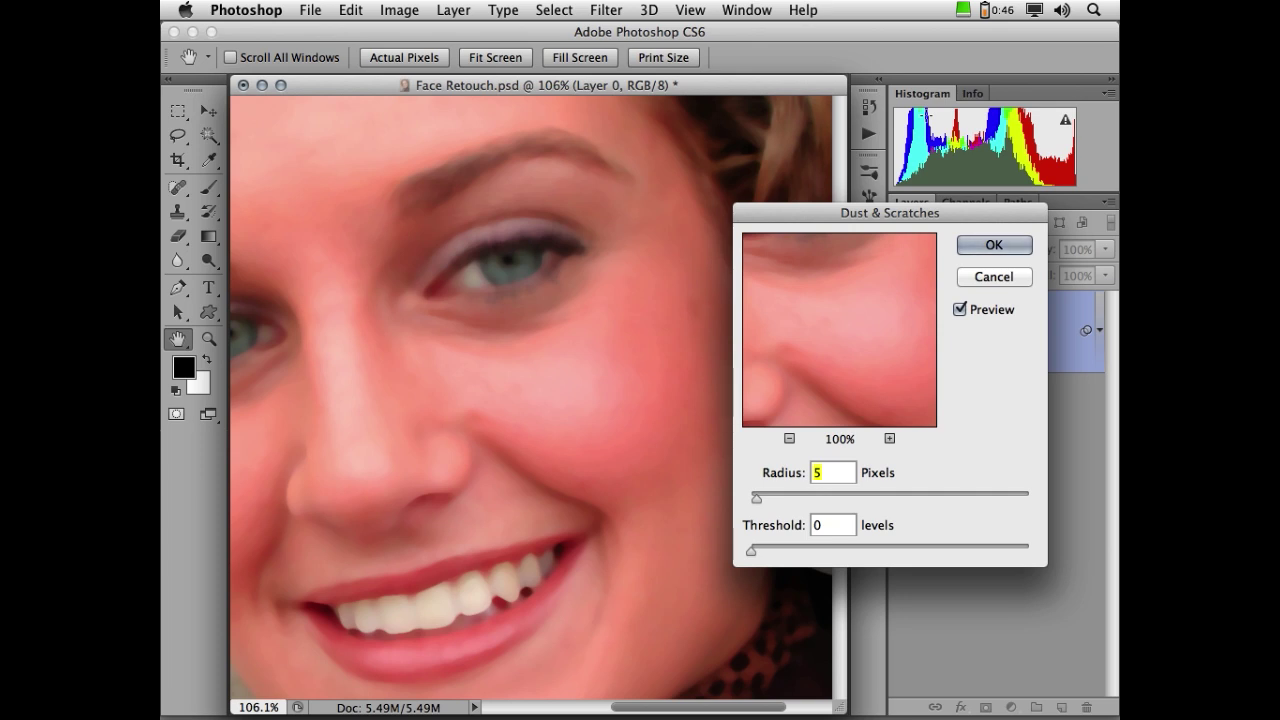
At 200% on the eye, set the Dust & Scratches Threshold to 14 levels and apply it.
key("super+equal")
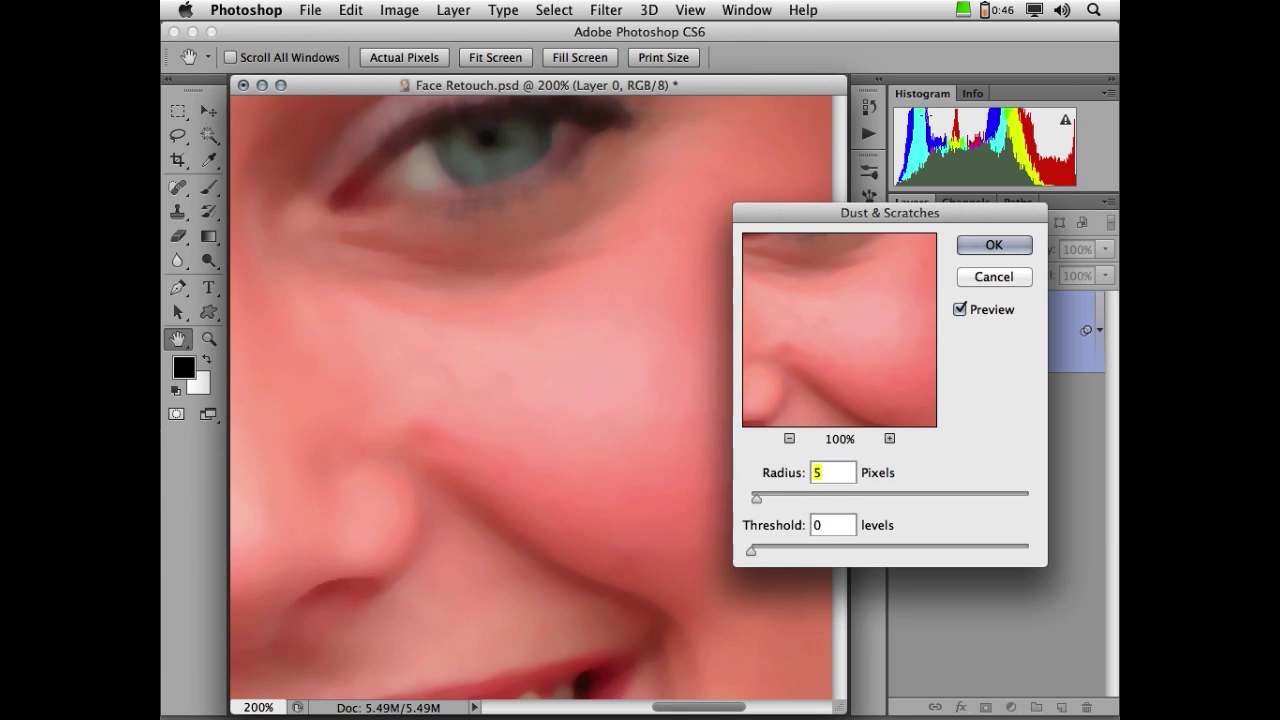
left_click_drag(441, 235, 400, 363)
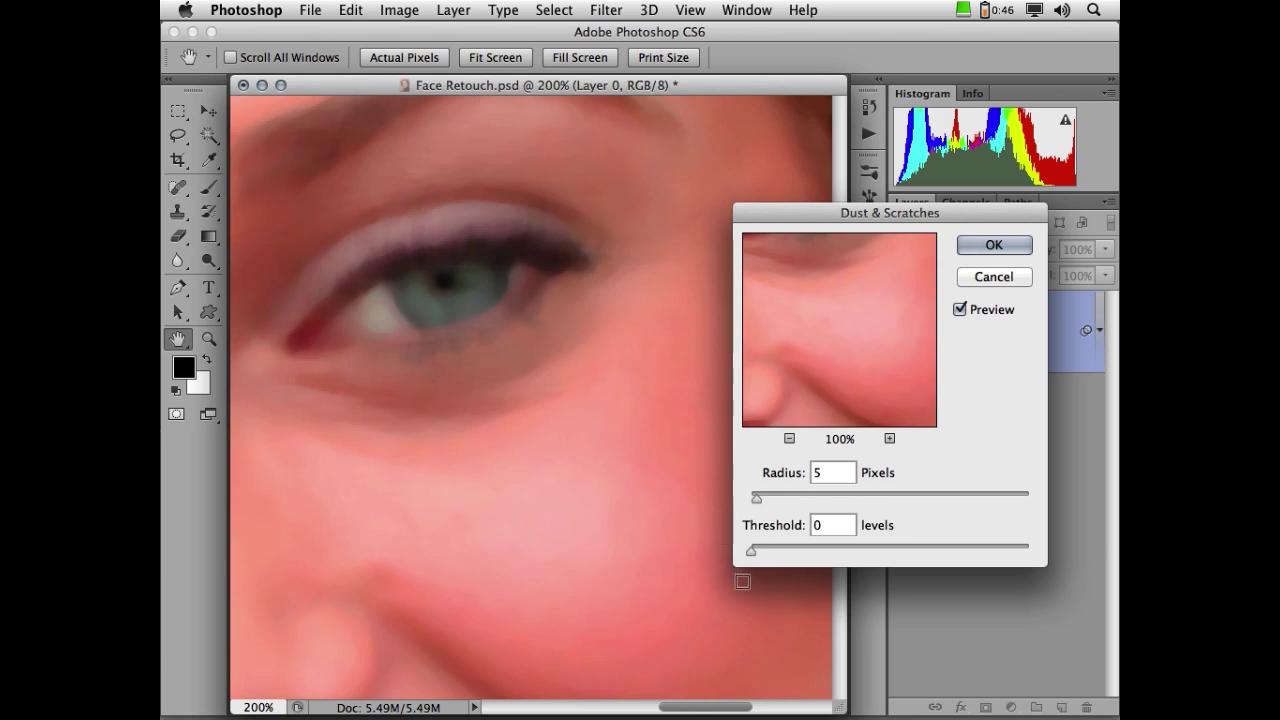
left_click_drag(751, 551, 829, 558)
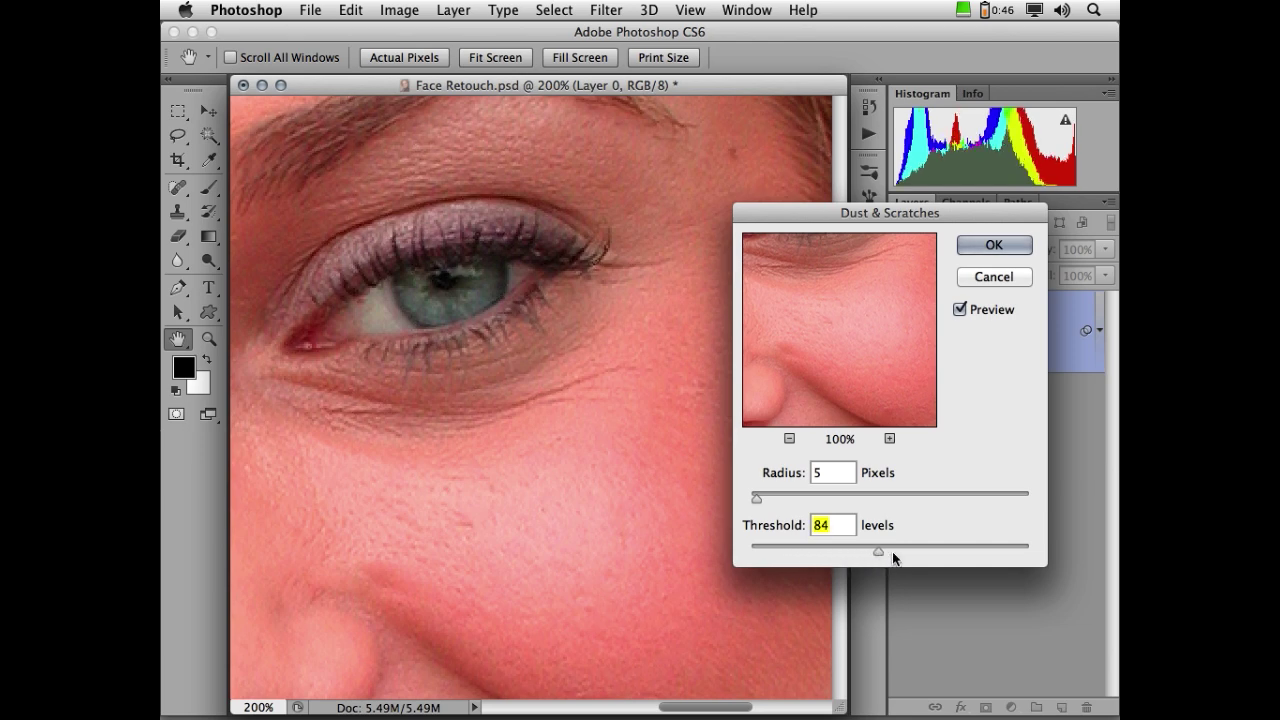
left_click_drag(881, 551, 771, 552)
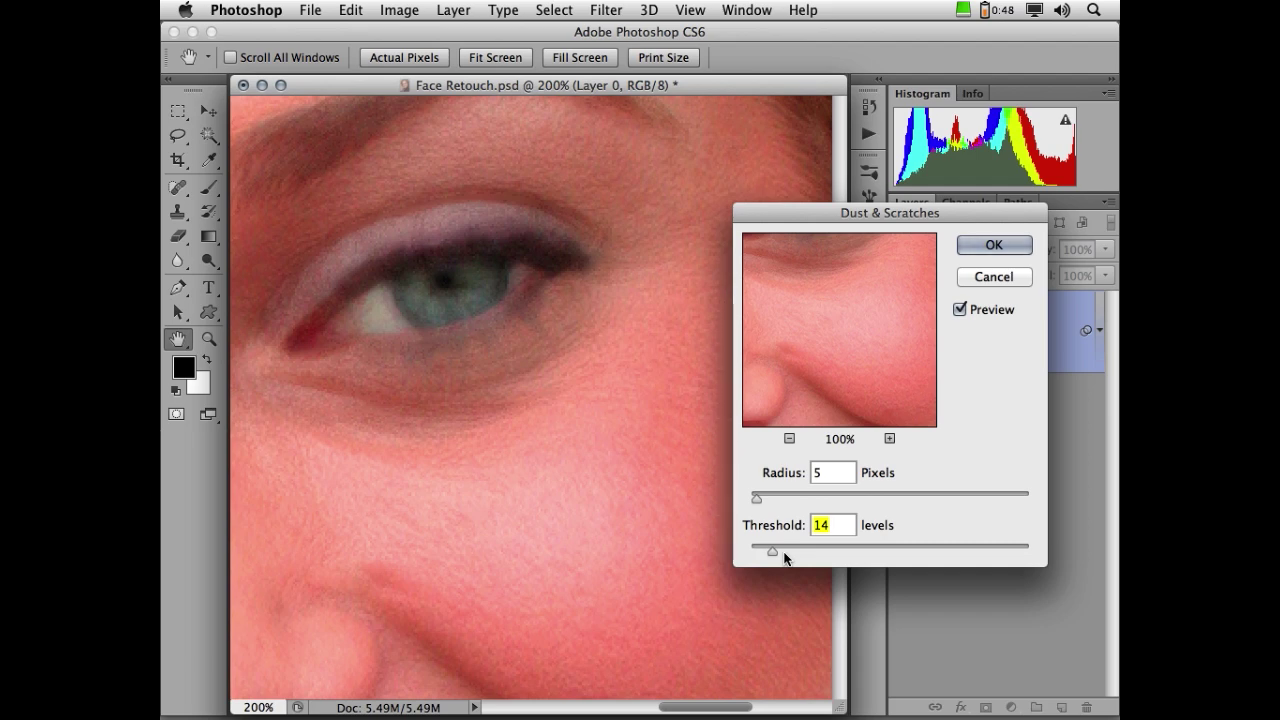
left_click(967, 247)
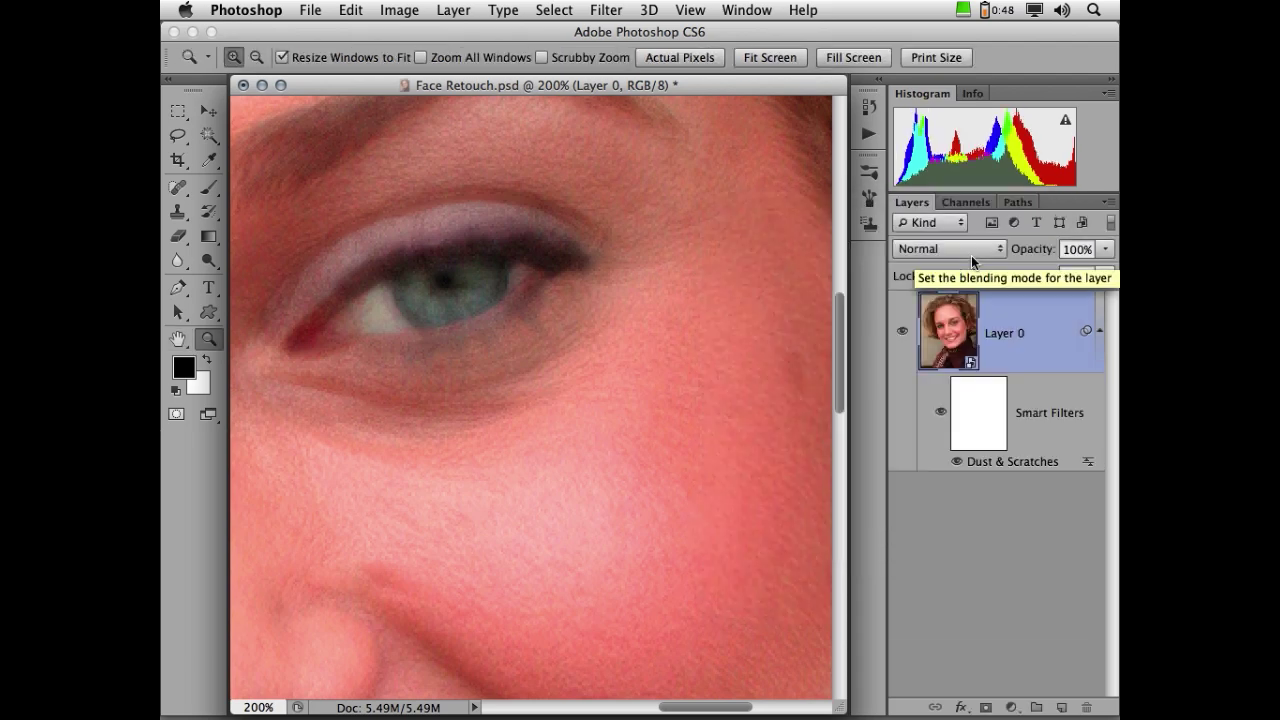
Reconfirm the Dust & Scratches settings and its Normal blending options, then select the filter mask.
double_click(978, 466)
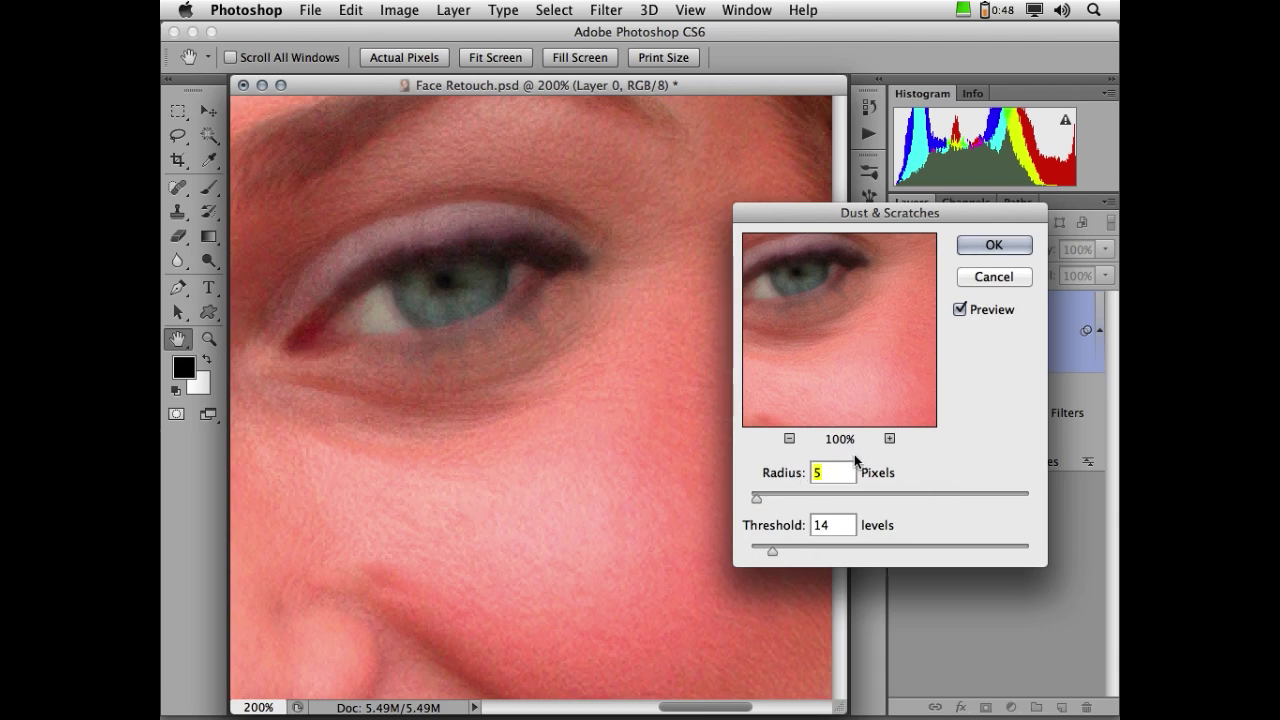
left_click(968, 245)
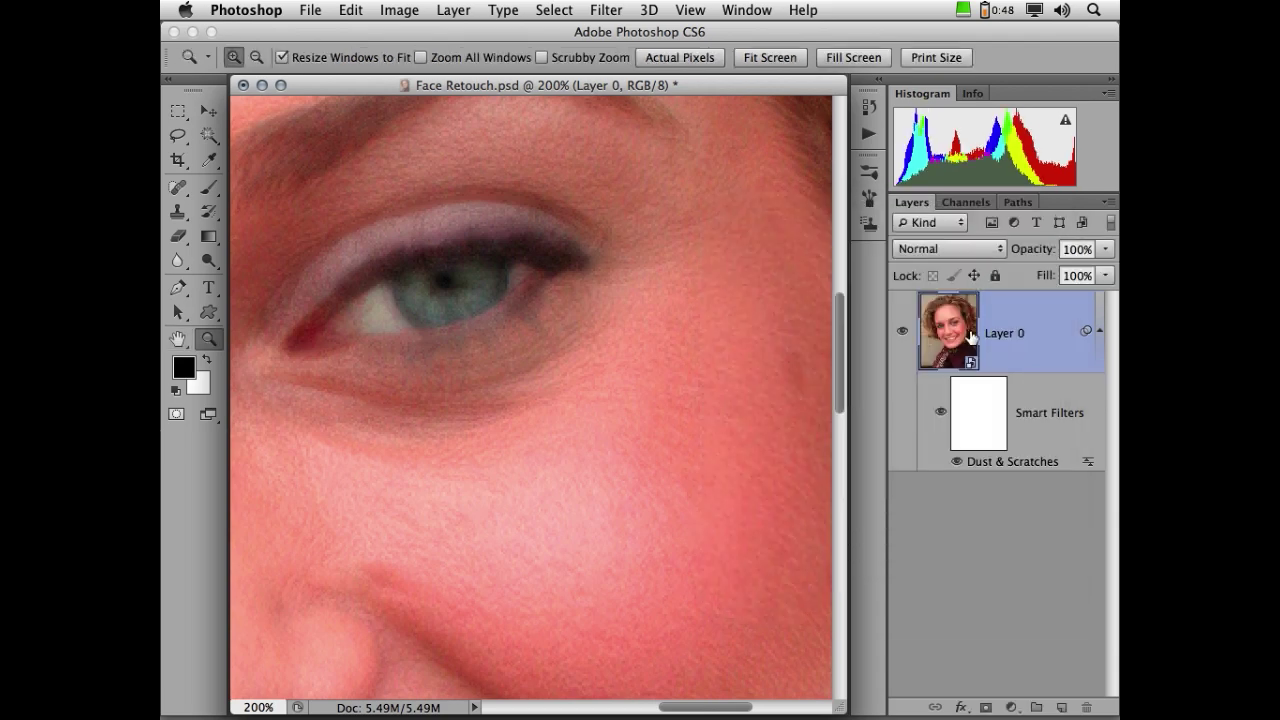
double_click(1088, 464)
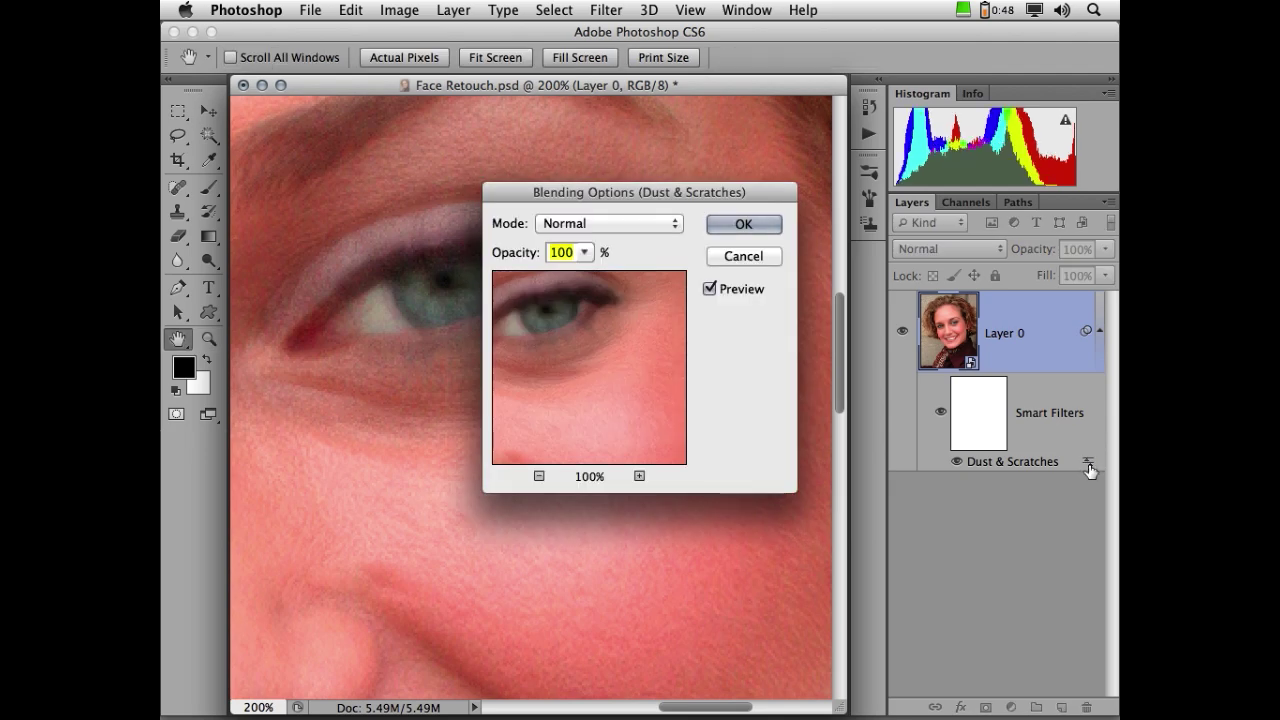
left_click(648, 226)
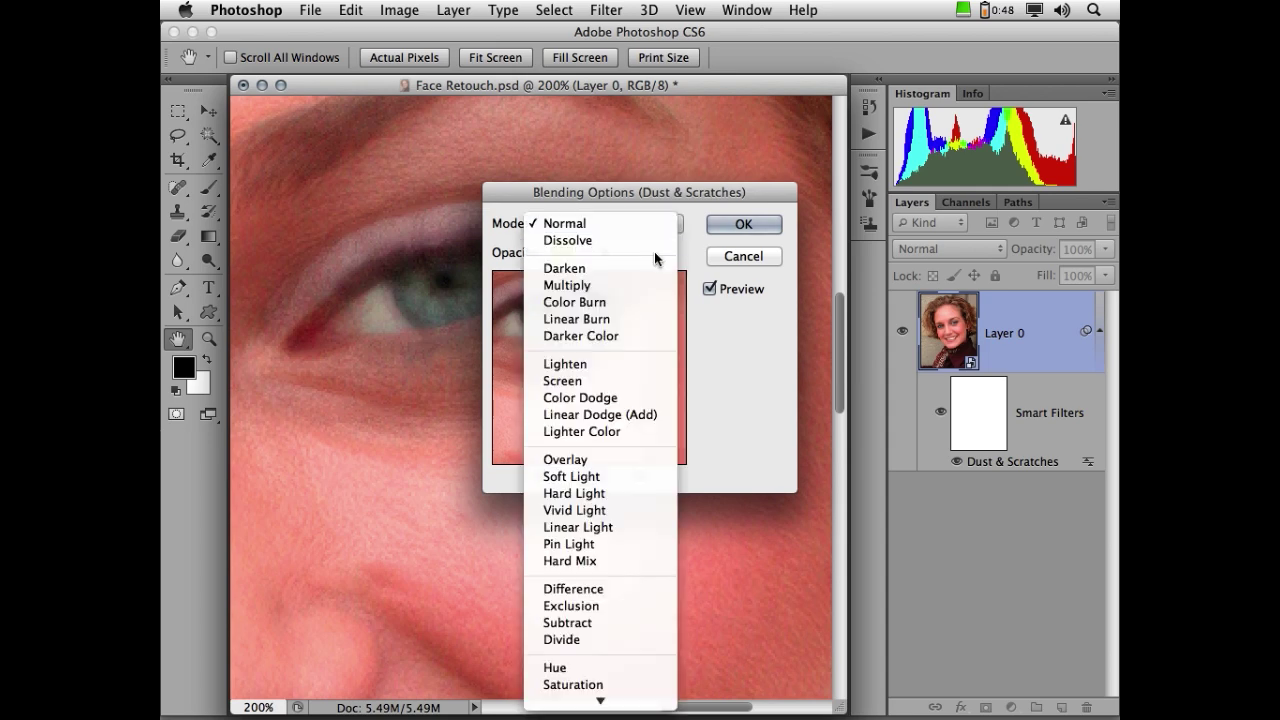
left_click(734, 366)
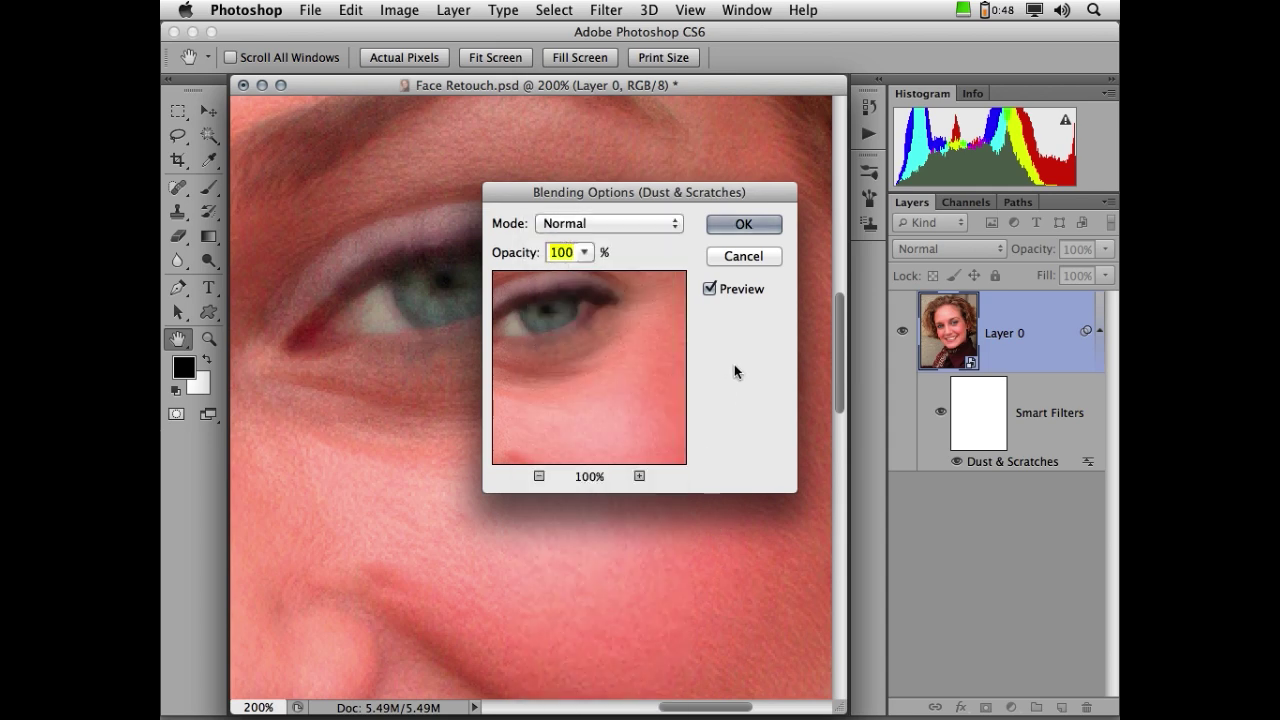
left_click(743, 224)
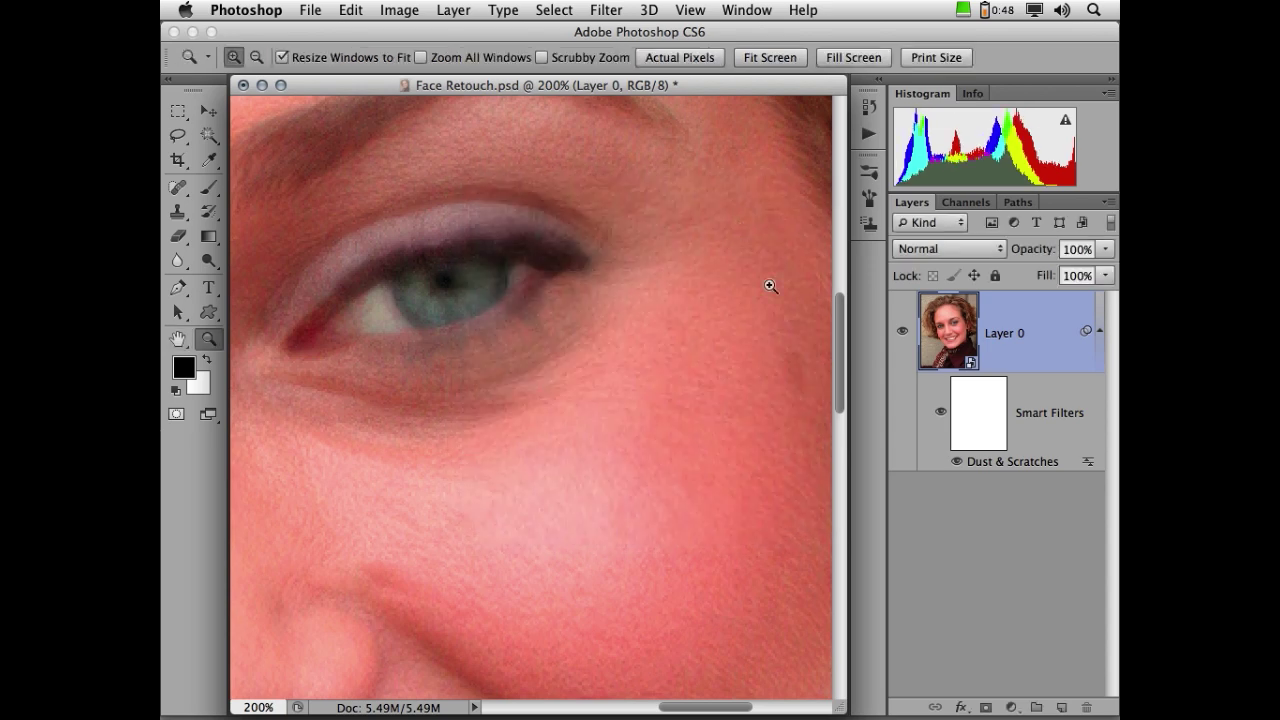
left_click(983, 419)
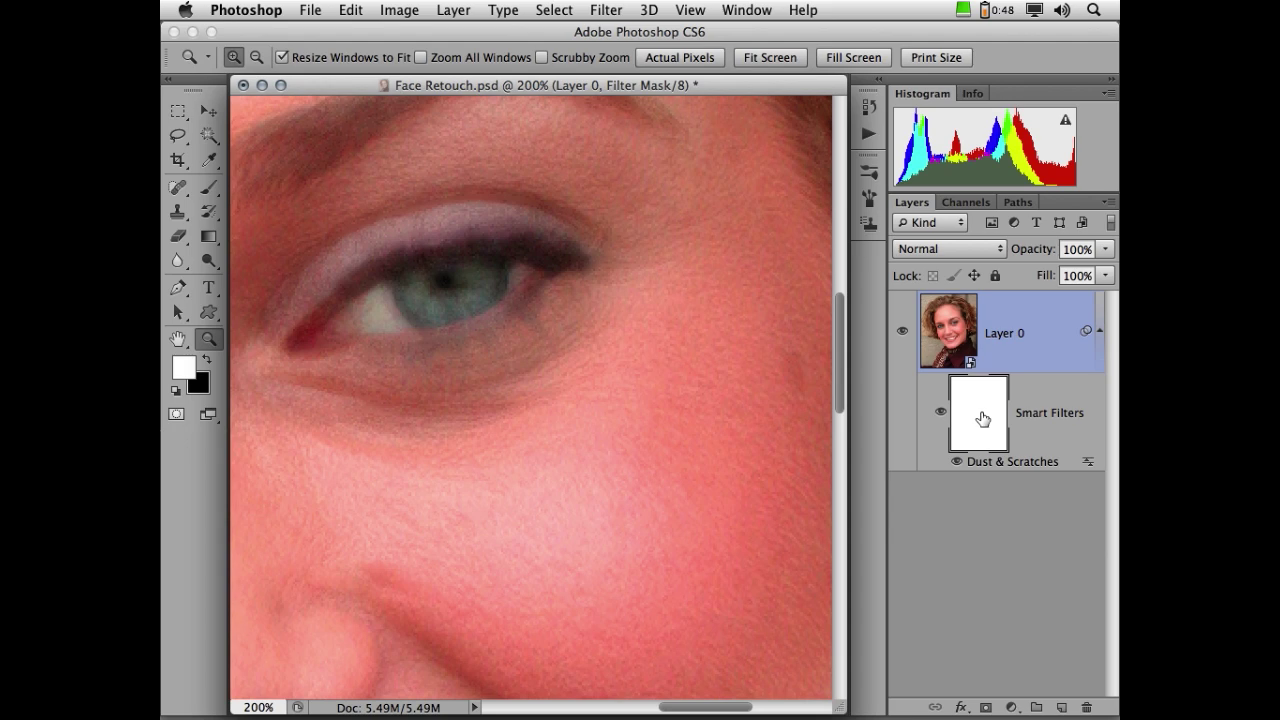
Paint a black brush stroke on the filter mask along the upper eyelid and preview the mask alone.
left_click(208, 187)
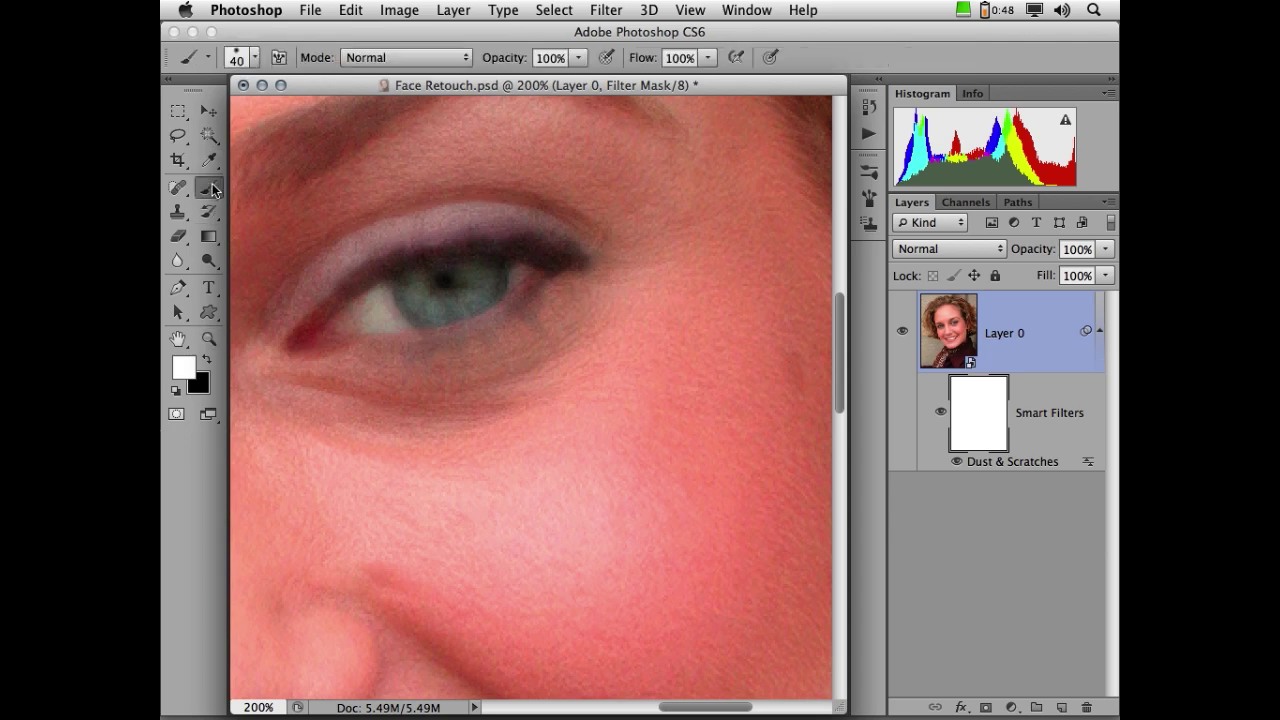
left_click(207, 359)
mouse_move(385, 270)
left_mouse_down()
mouse_move(549, 249)
mouse_move(577, 262)
mouse_move(498, 245)
mouse_move(344, 277)
mouse_move(485, 232)
mouse_move(491, 286)
mouse_move(306, 323)
mouse_move(532, 228)
mouse_move(522, 303)
mouse_move(320, 328)
mouse_move(544, 262)
mouse_move(417, 361)
mouse_move(327, 313)
mouse_move(611, 252)
mouse_move(372, 298)
left_mouse_up()
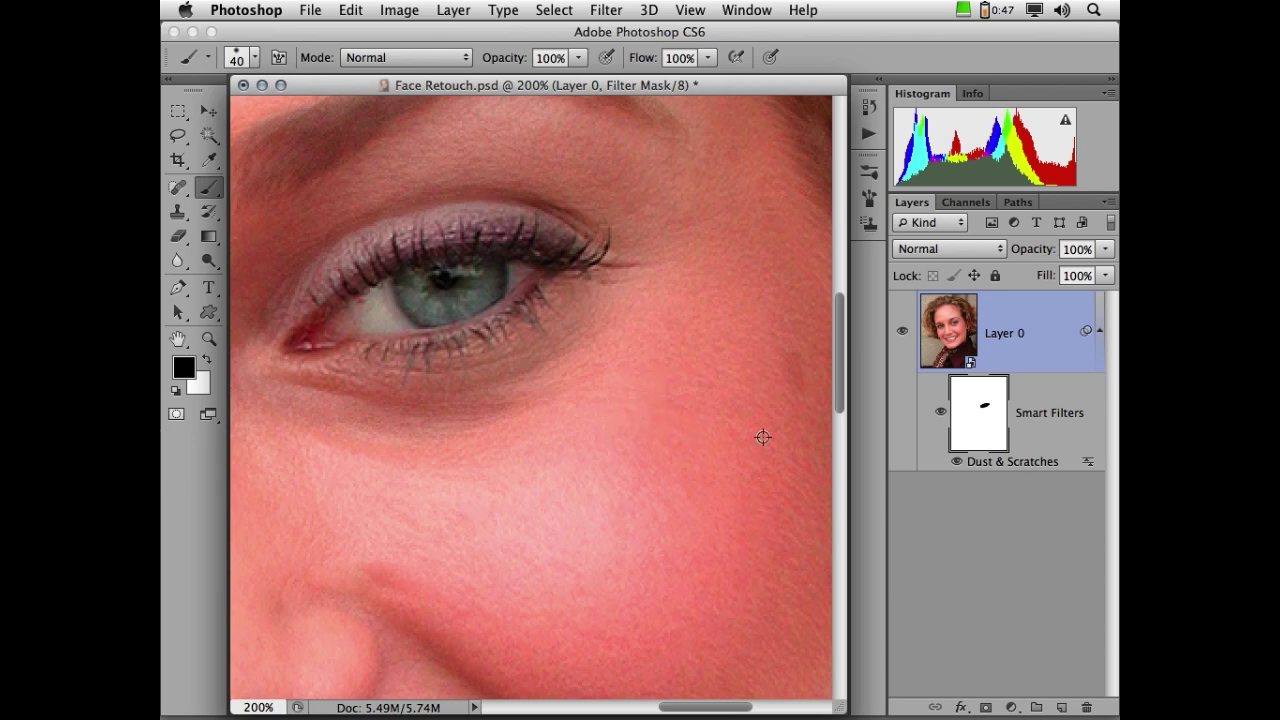
left_click(983, 412, "alt")
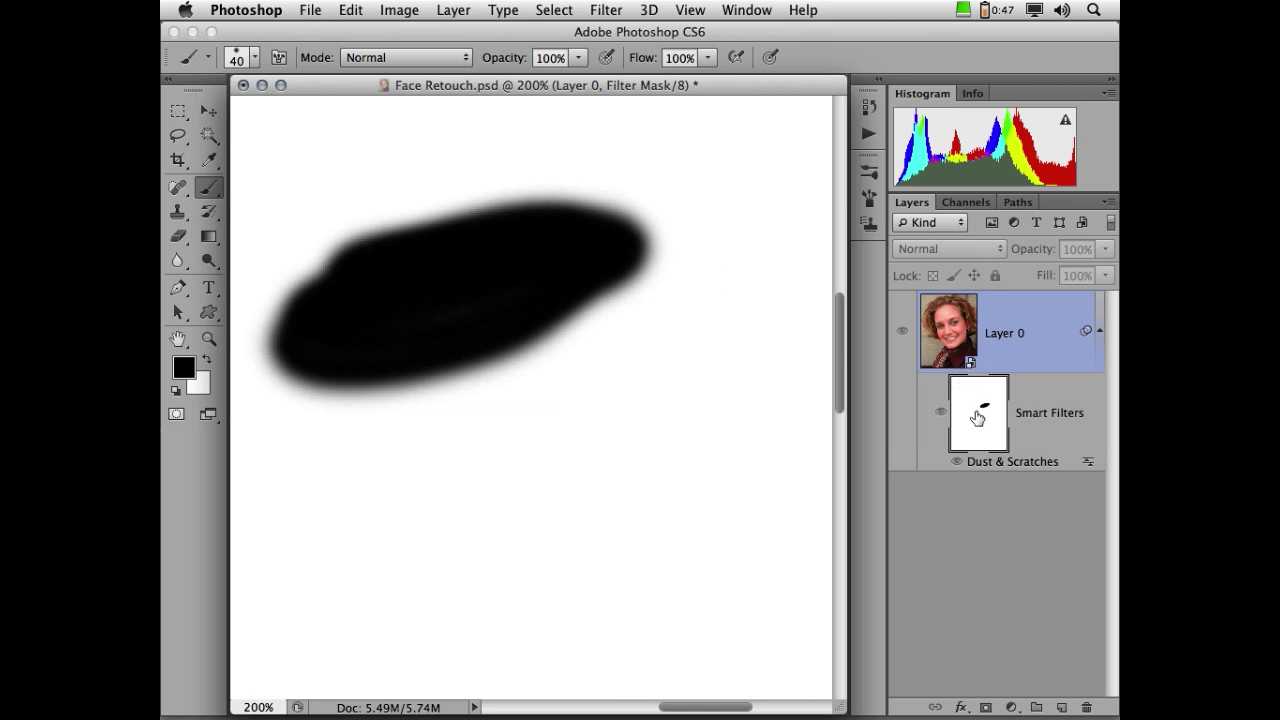
left_click(980, 415, "alt")
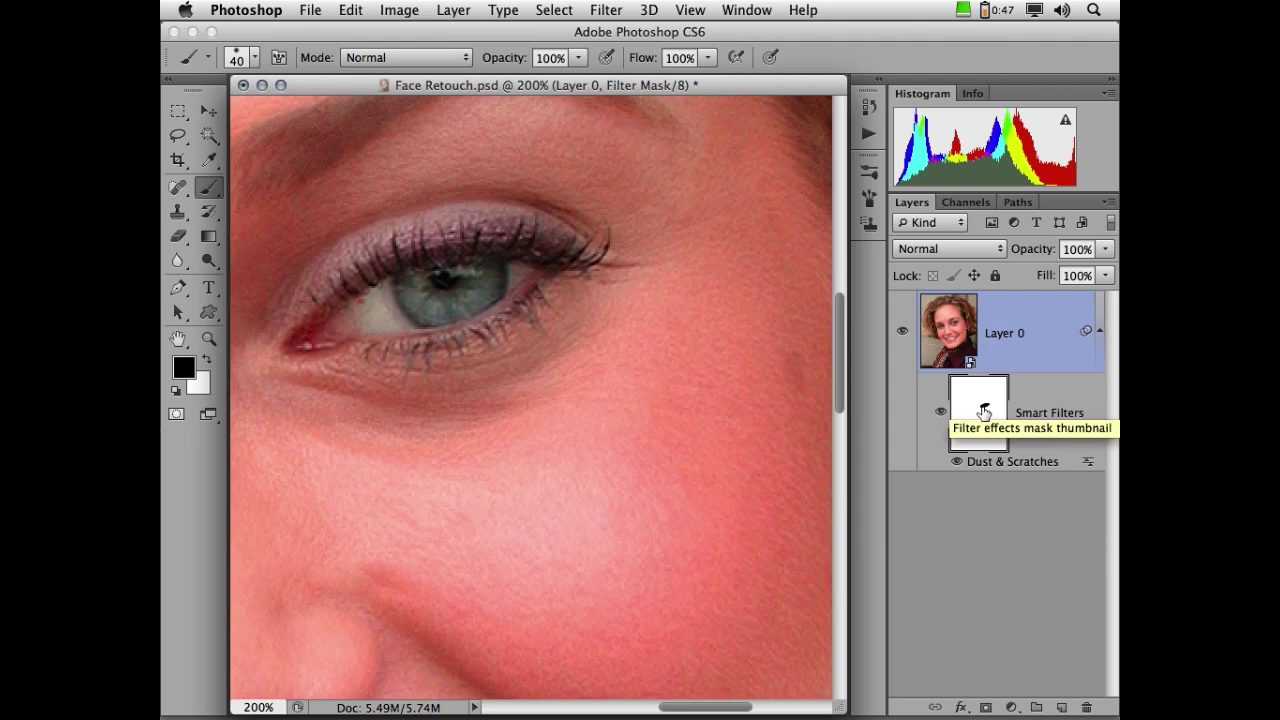
Undo the eyelid brush stroke and invert the filter mask to solid black.
left_click(348, 10)
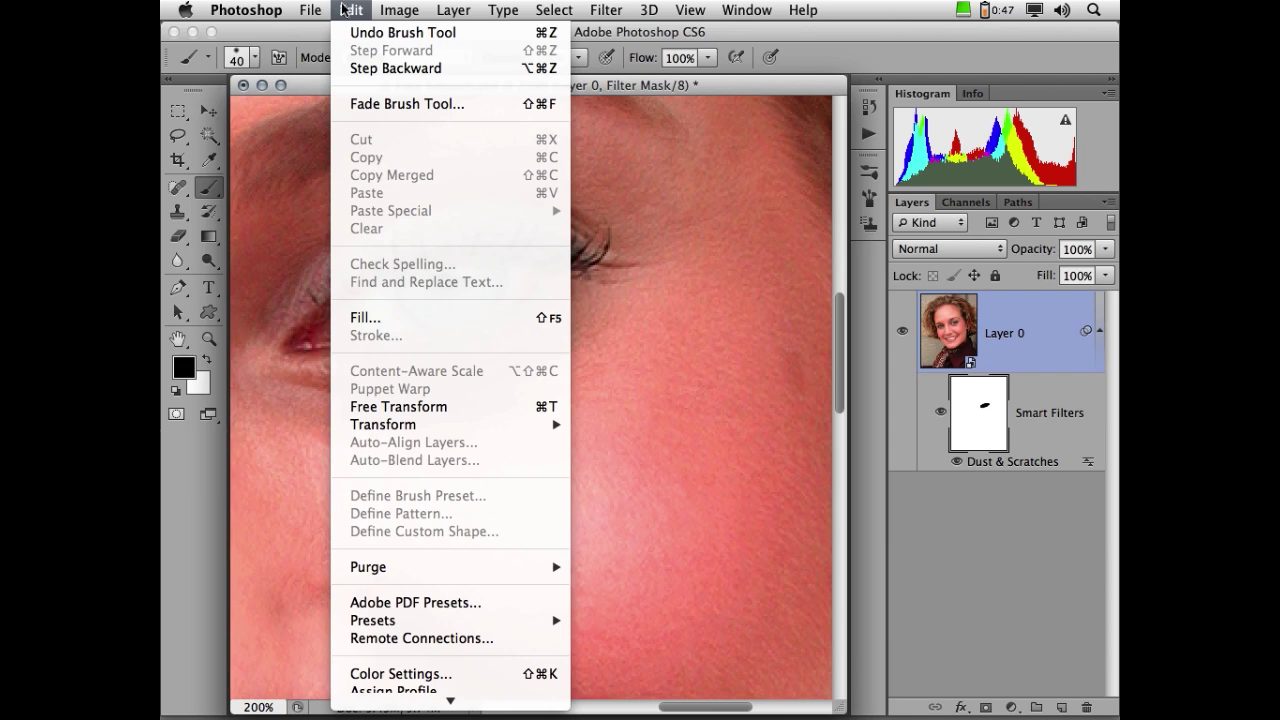
left_click(348, 33)
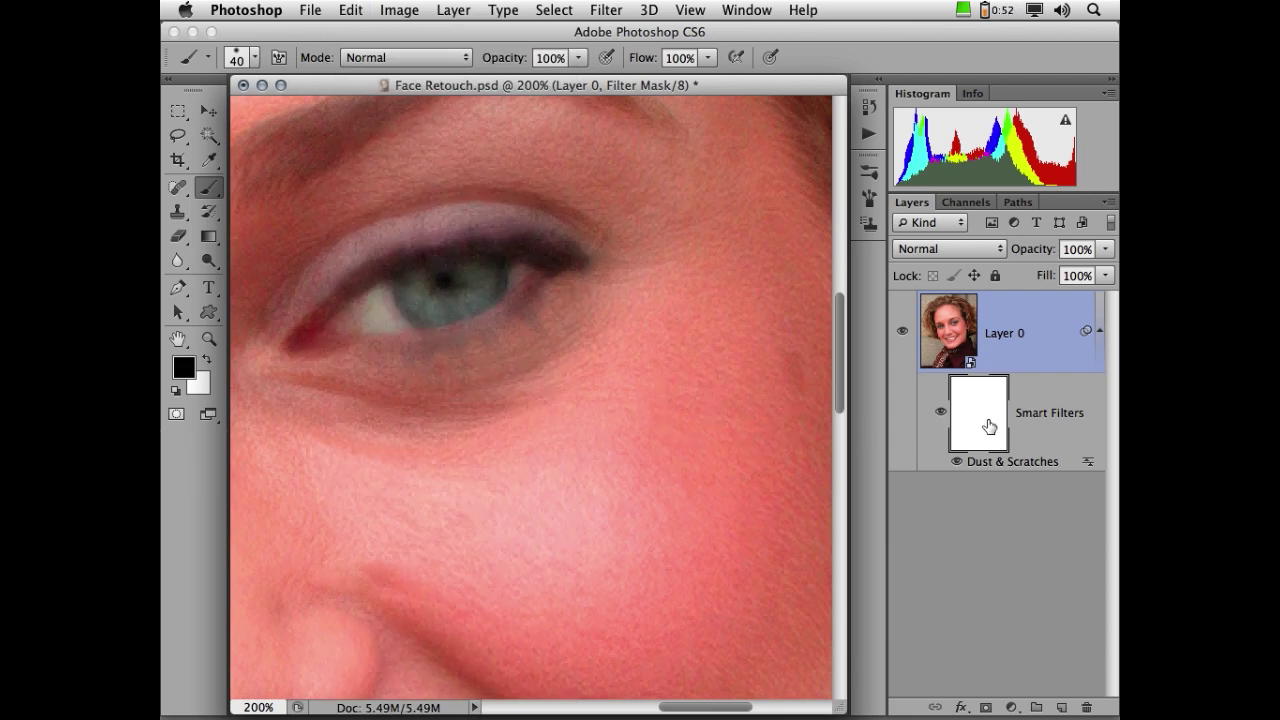
left_click(391, 10)
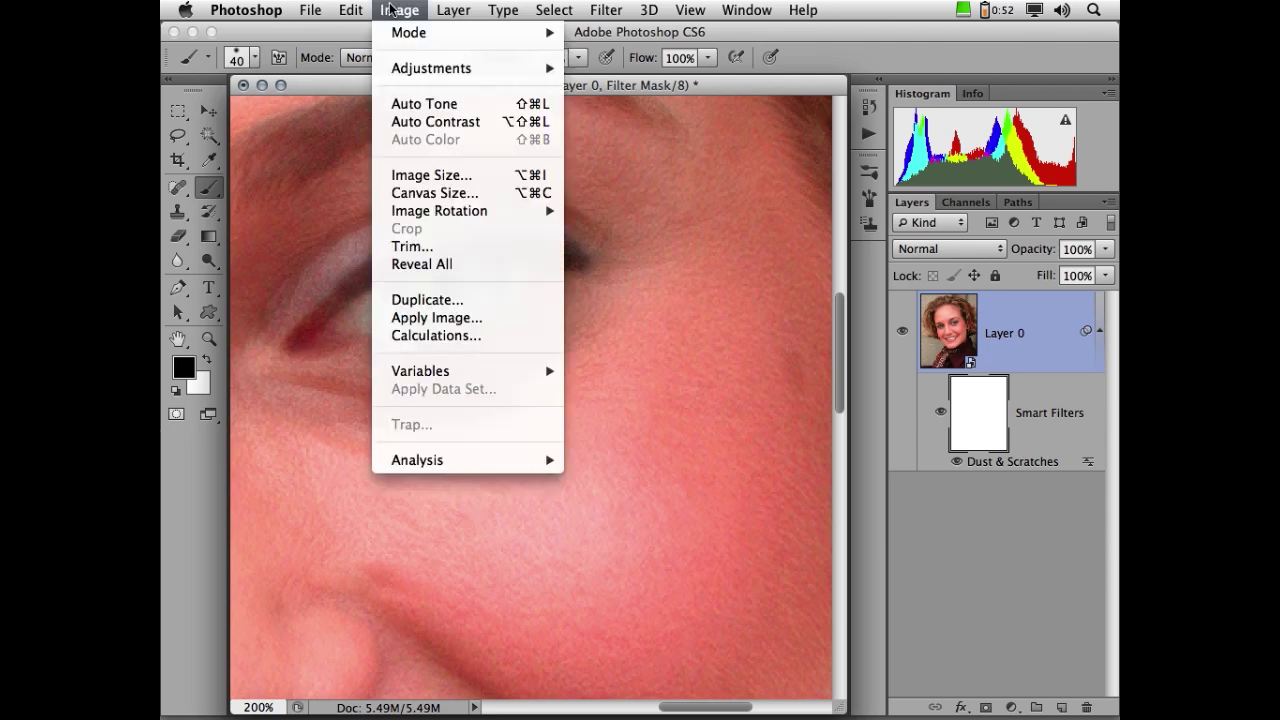
mouse_move(396, 70)
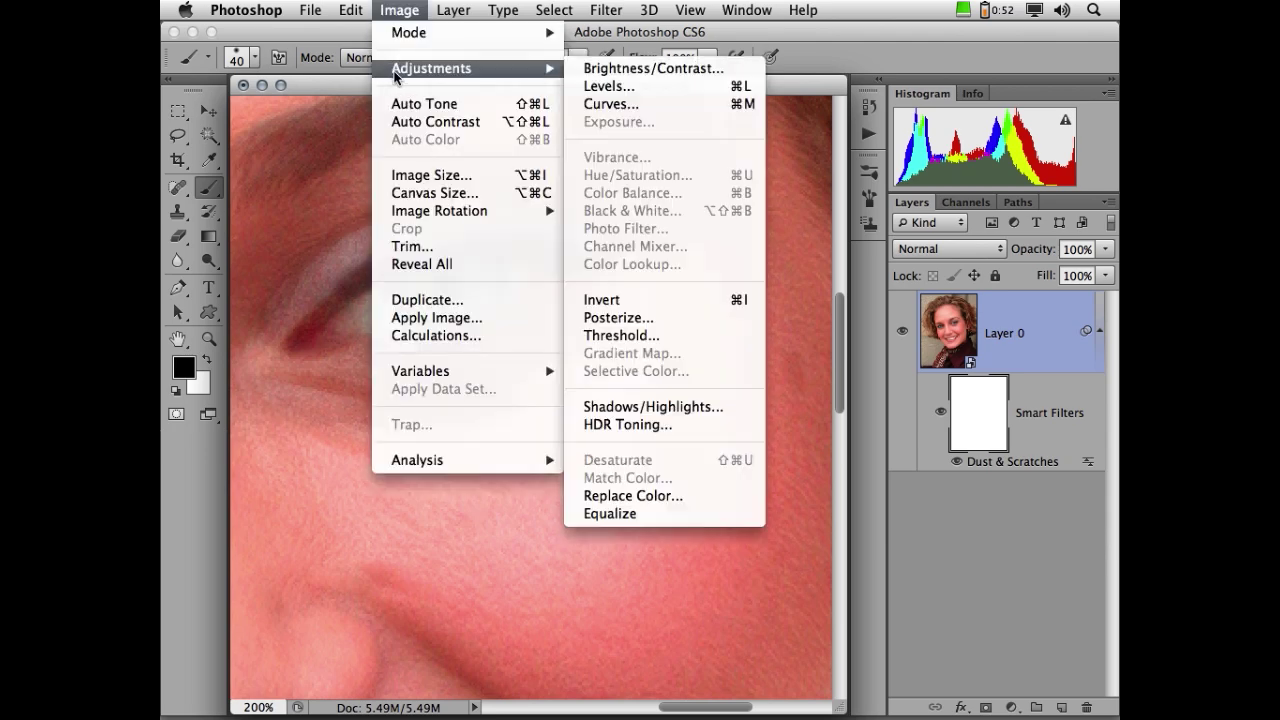
left_click(660, 303)
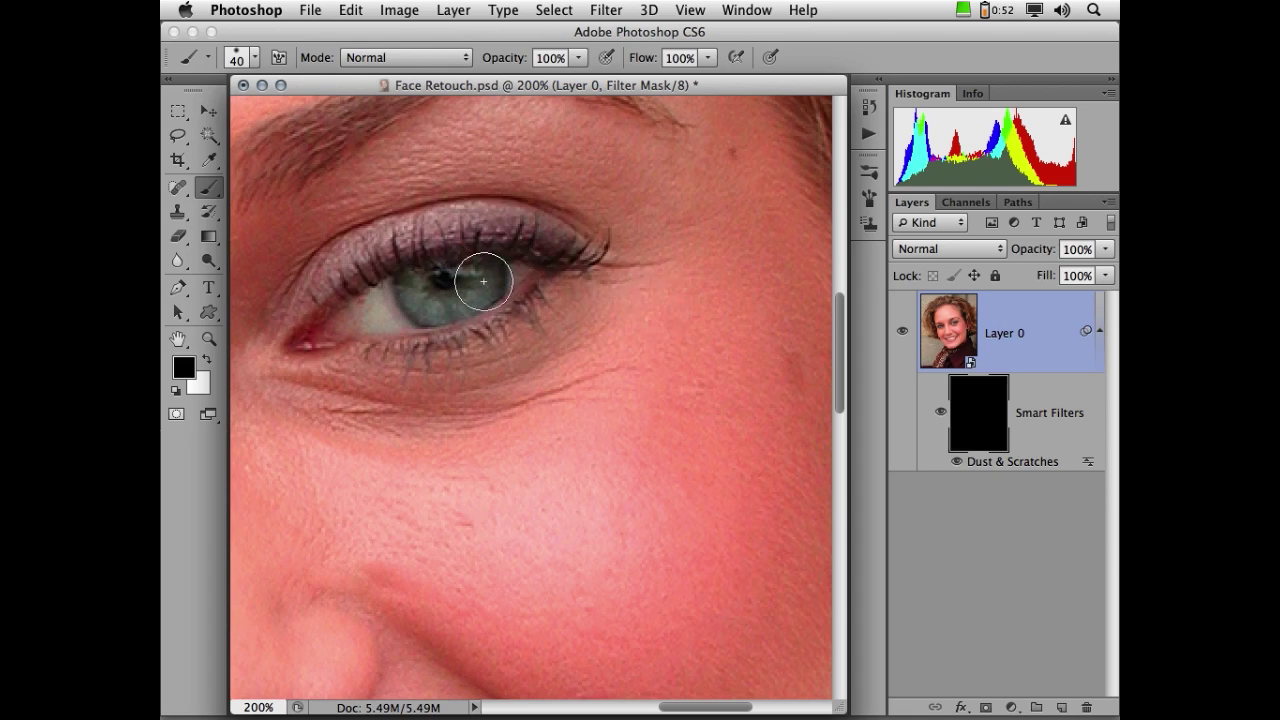
Paint white on the mask over the outer eye corner, under-eye crease, under-brow and upper-lid crease.
mouse_move(523, 366)
left_mouse_down()
mouse_move(543, 423)
mouse_move(540, 580)
mouse_move(561, 553)
left_mouse_up()
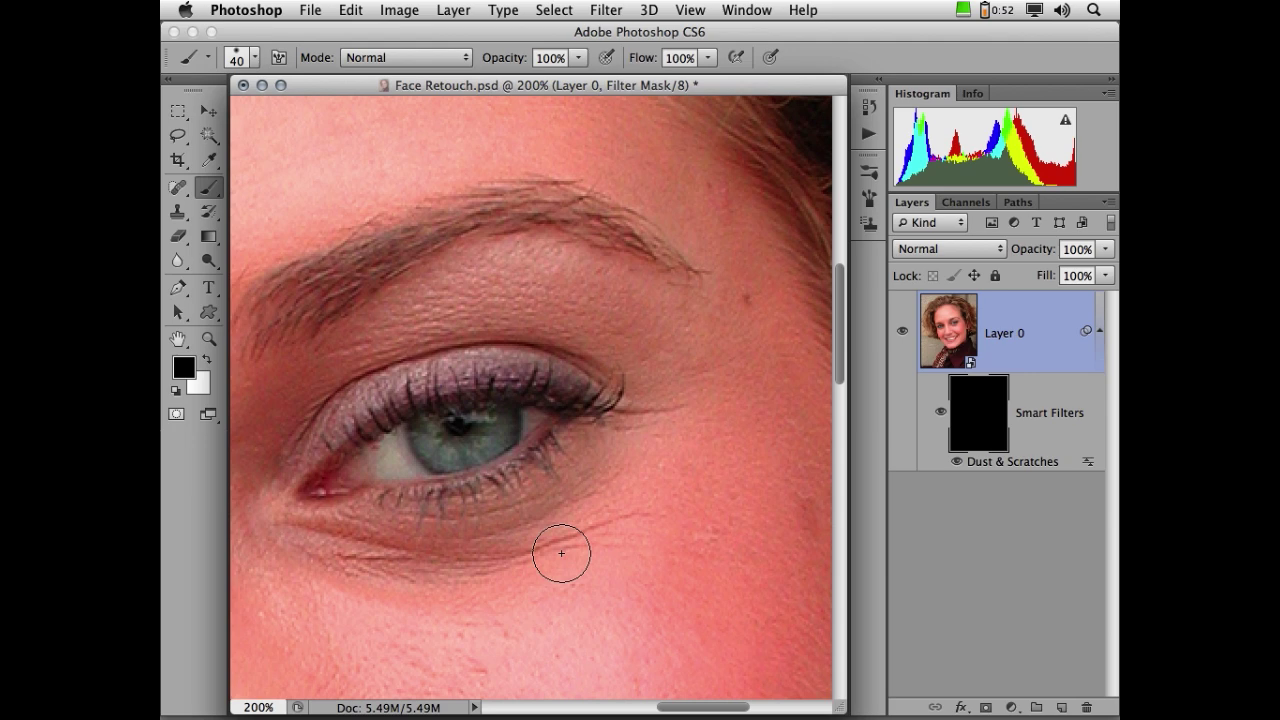
left_click(205, 361)
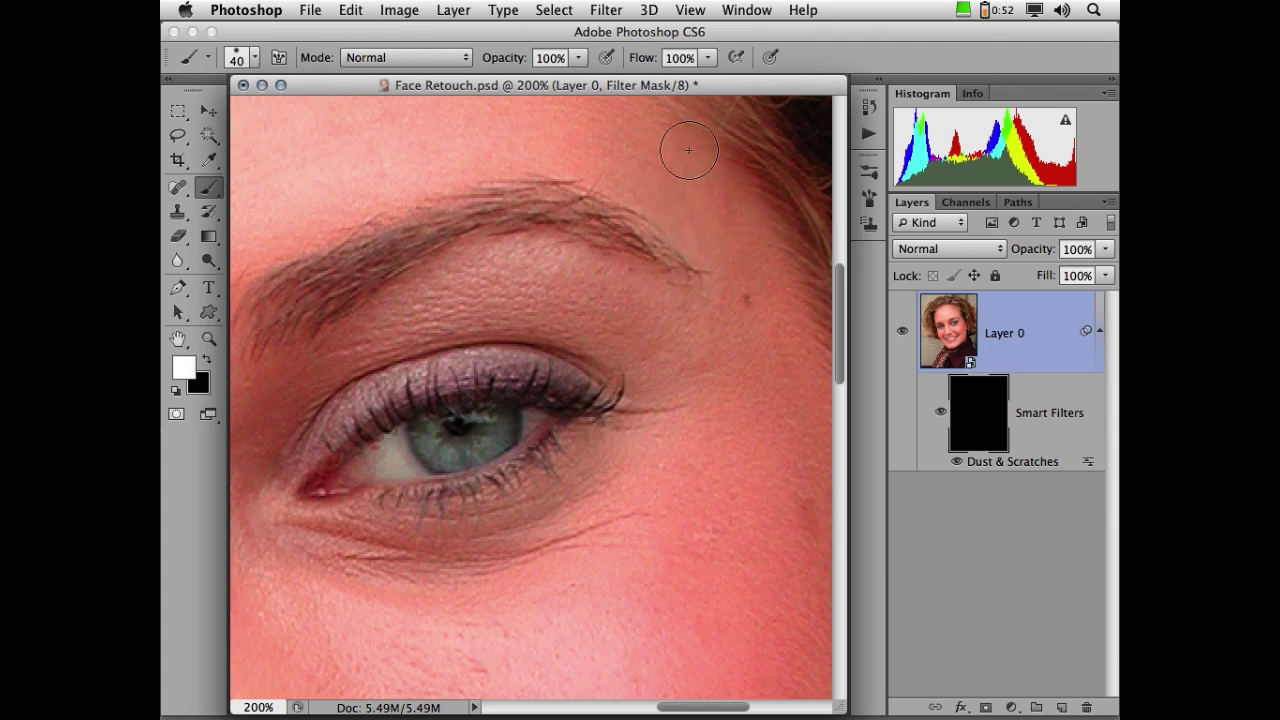
left_click_drag(617, 409, 655, 416)
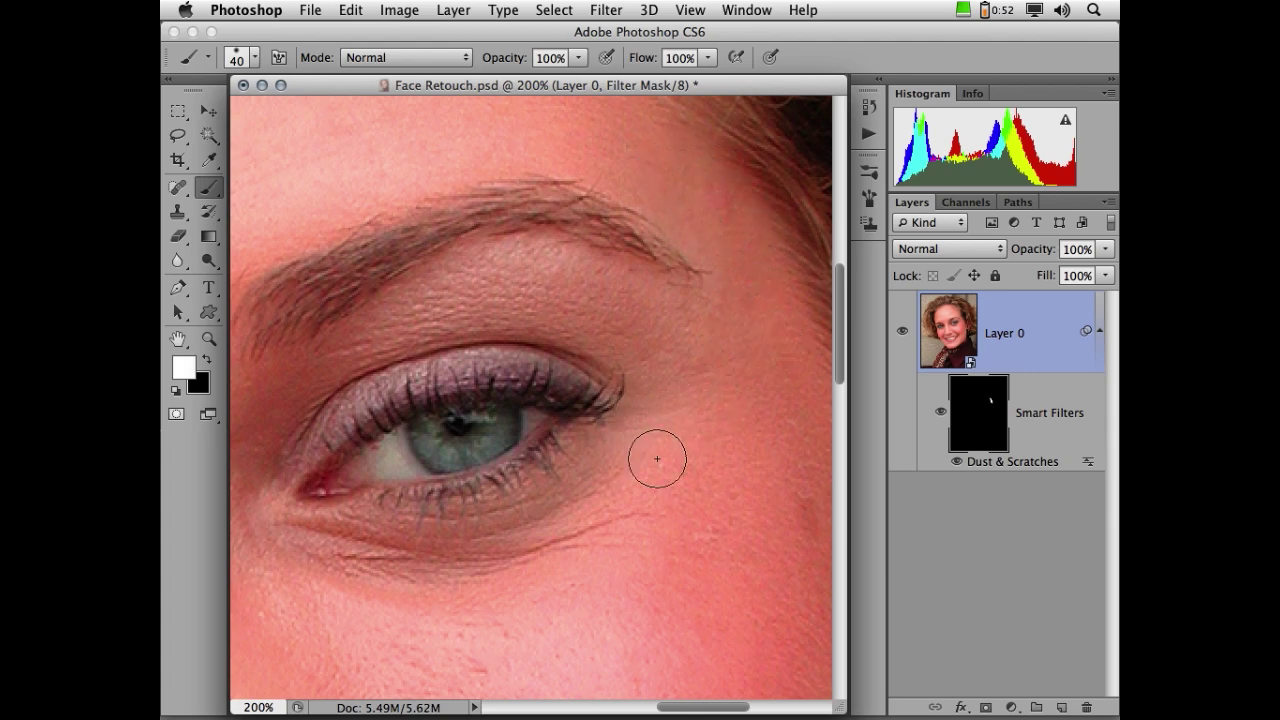
left_click_drag(330, 570, 390, 565)
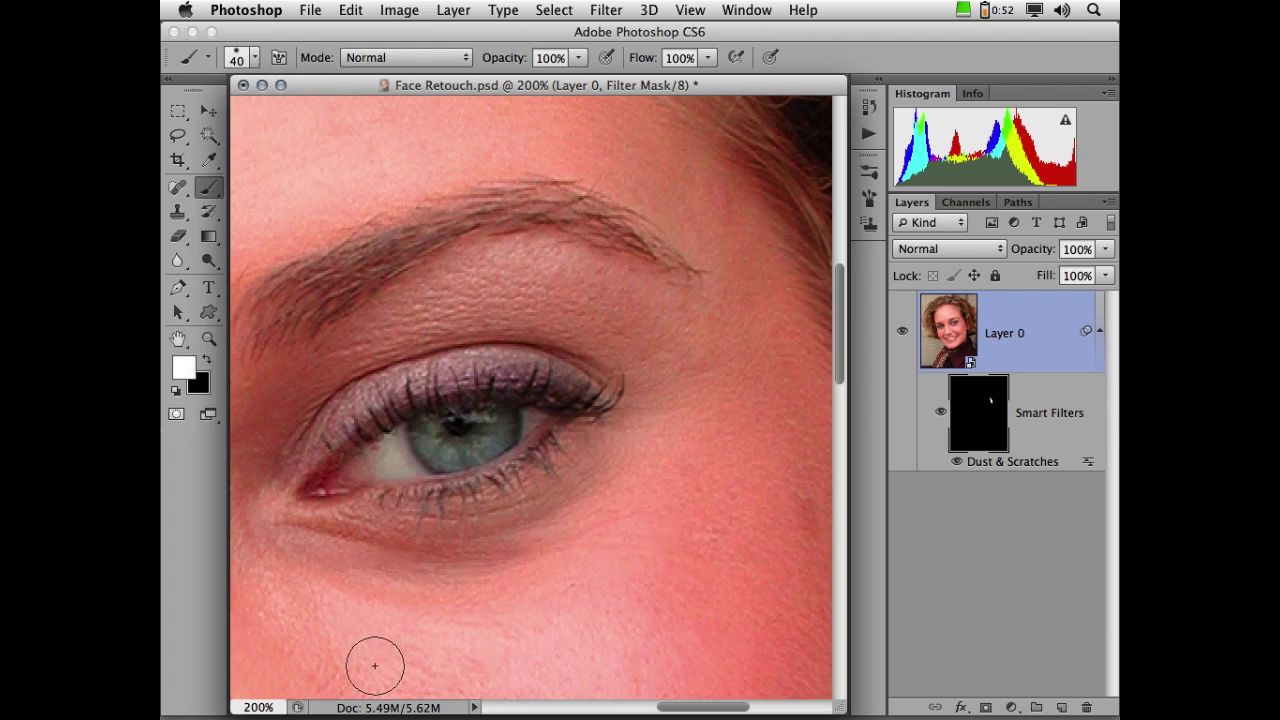
mouse_move(566, 677)
left_mouse_down()
mouse_move(757, 423)
mouse_move(640, 343)
mouse_move(394, 308)
left_mouse_up()
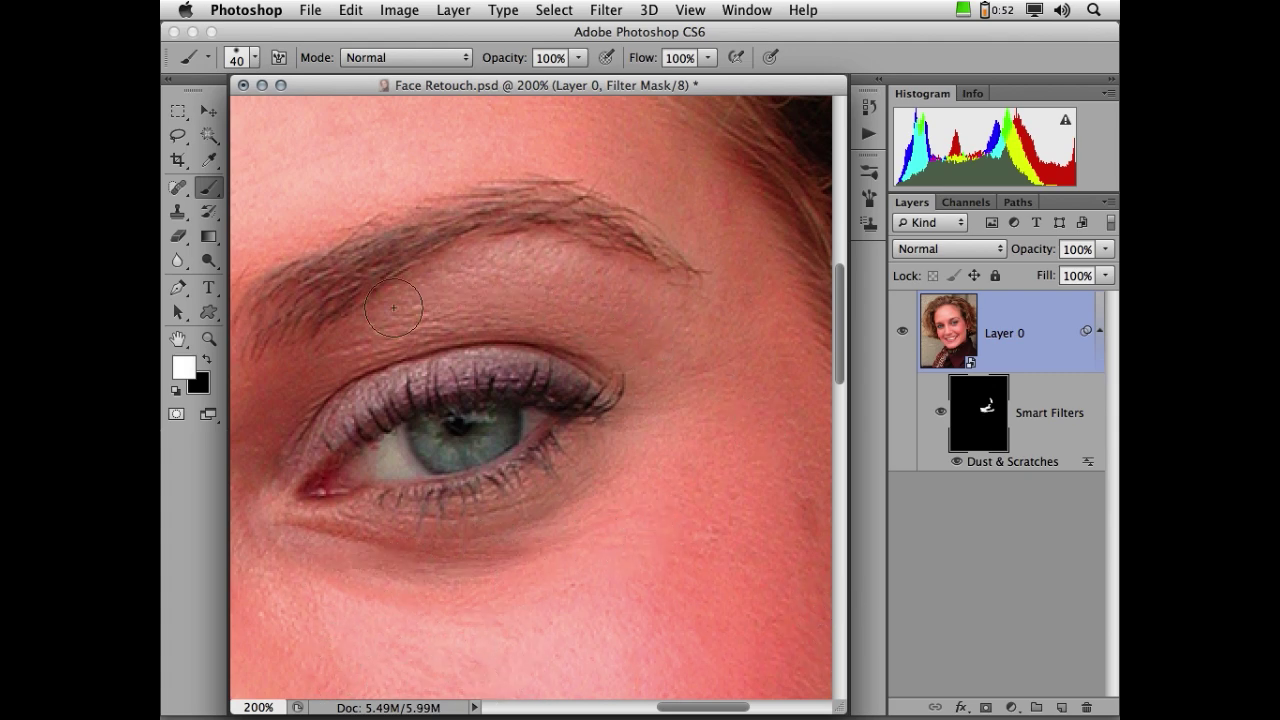
mouse_move(602, 327)
left_mouse_down()
mouse_move(403, 350)
mouse_move(287, 478)
left_mouse_up()
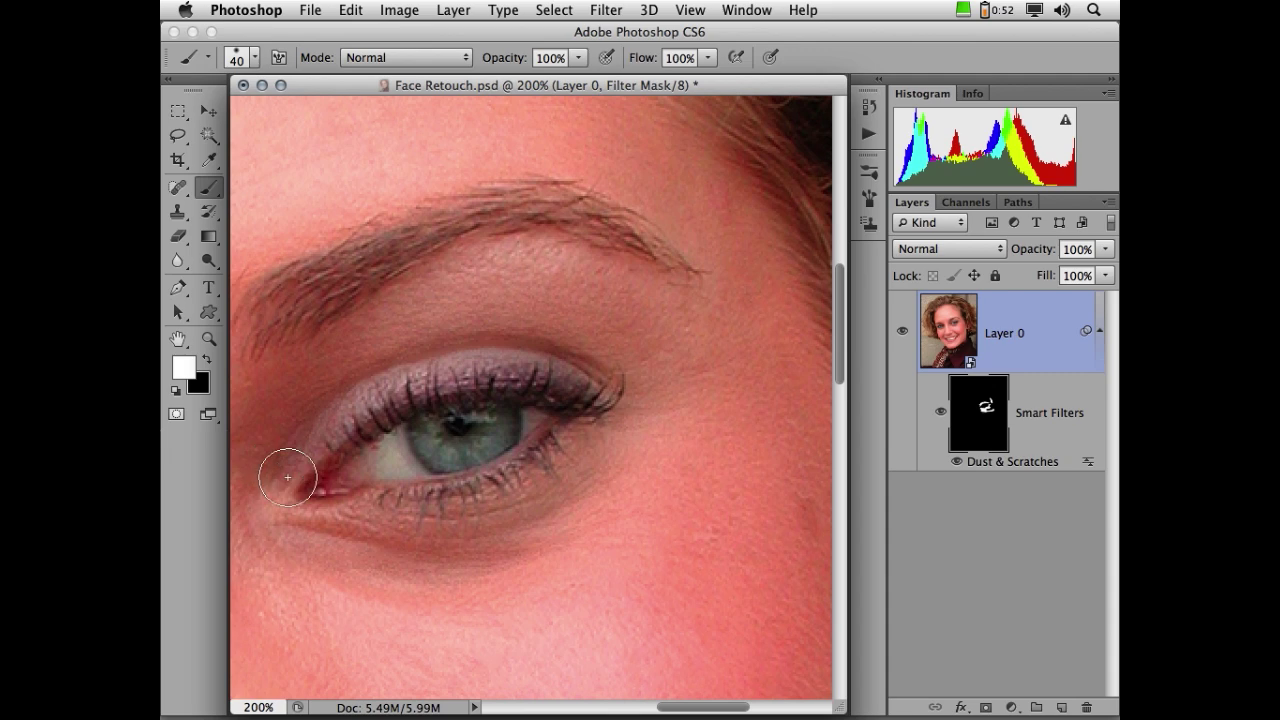
left_click(368, 707)
mouse_move(661, 461)
left_mouse_down()
mouse_move(691, 486)
mouse_move(600, 370)
mouse_move(643, 451)
mouse_move(558, 640)
left_mouse_up()
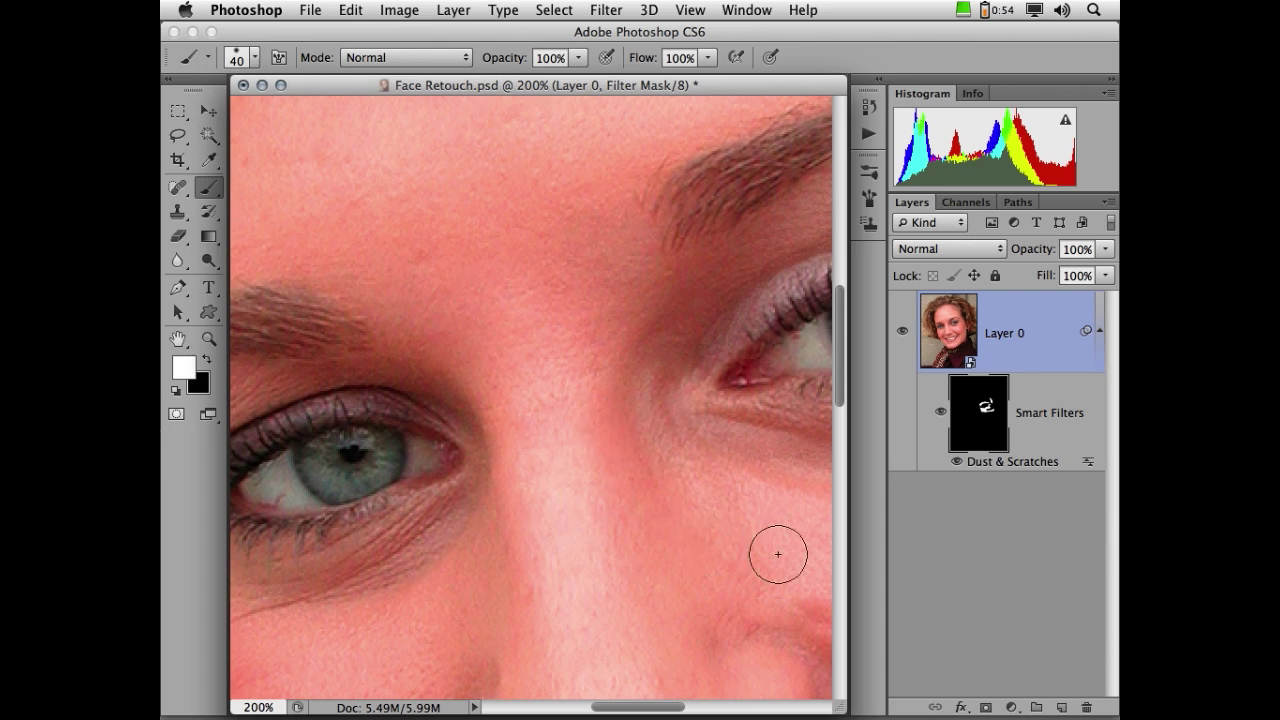
Paint white on the mask over the under-eye wrinkles and surrounding eye skin.
mouse_move(651, 543)
left_mouse_down()
mouse_move(389, 329)
mouse_move(797, 257)
left_mouse_up()
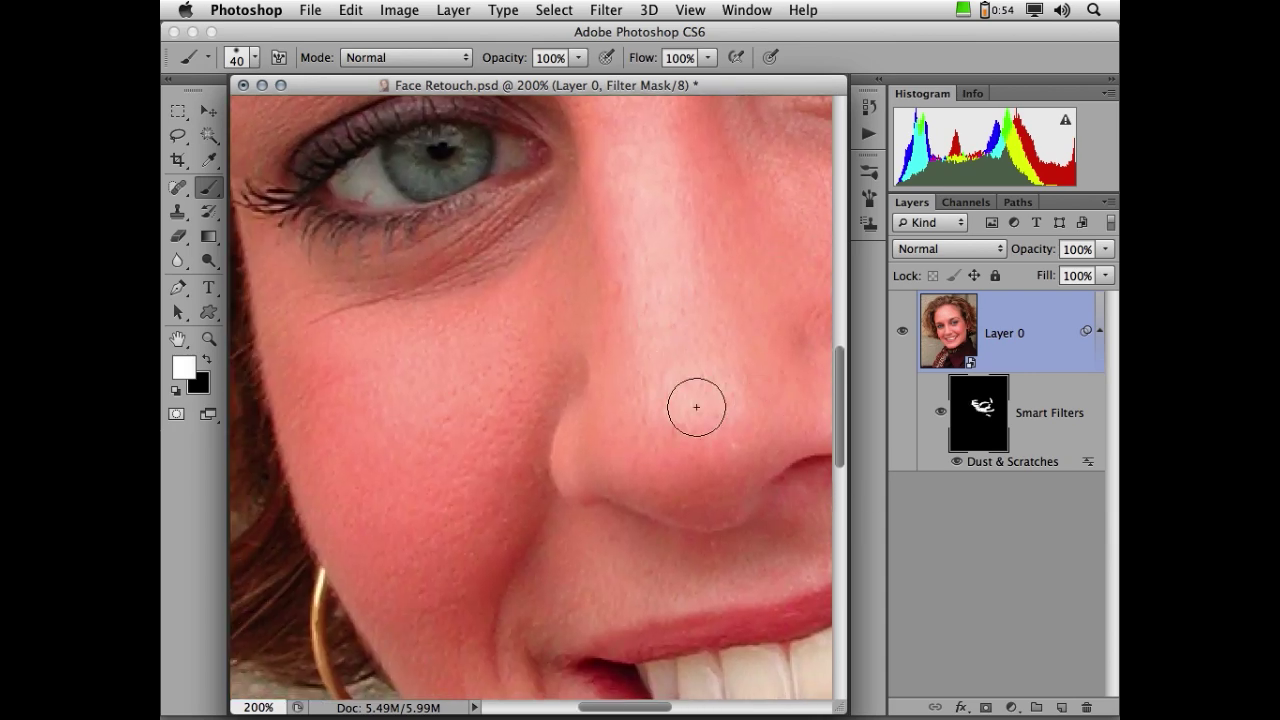
left_click_drag(331, 363, 574, 506)
mouse_move(706, 250)
left_mouse_down()
mouse_move(586, 333)
mouse_move(445, 370)
mouse_move(574, 357)
mouse_move(678, 287)
mouse_move(525, 342)
left_mouse_up()
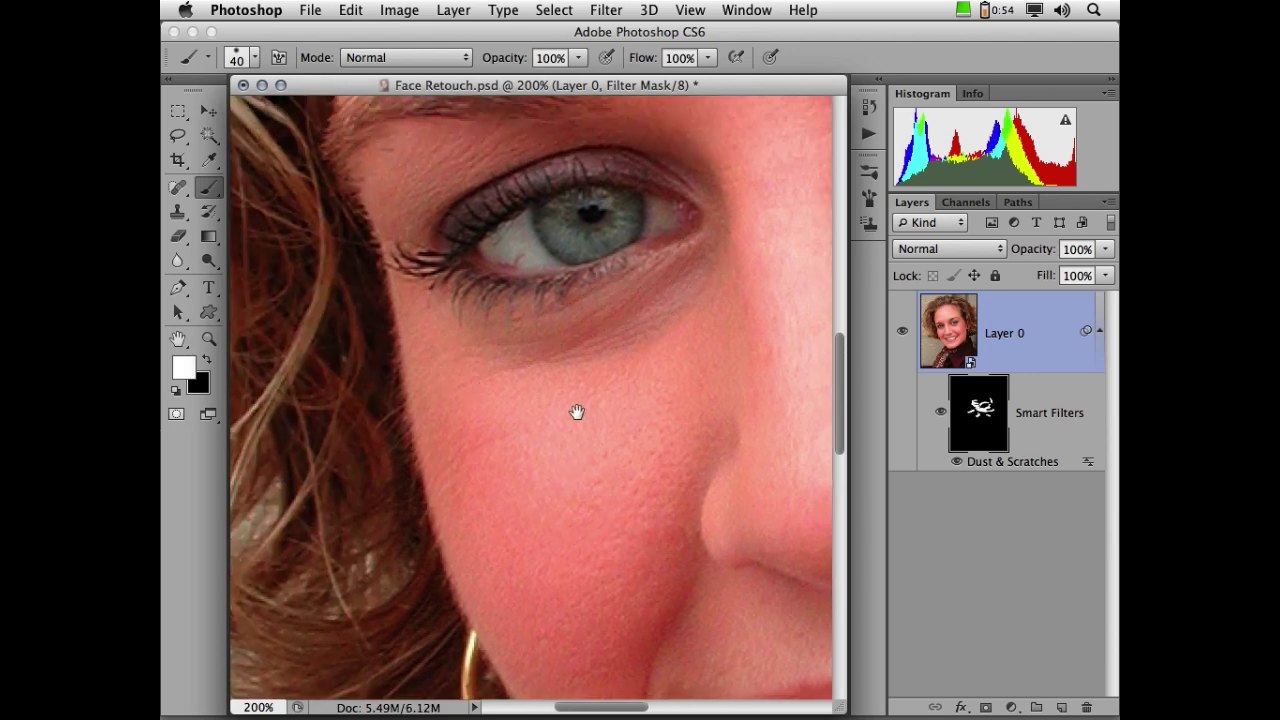
scroll(577, 414, "up", 5)
left_click_drag(456, 267, 651, 231)
scroll(651, 363, "down", 15)
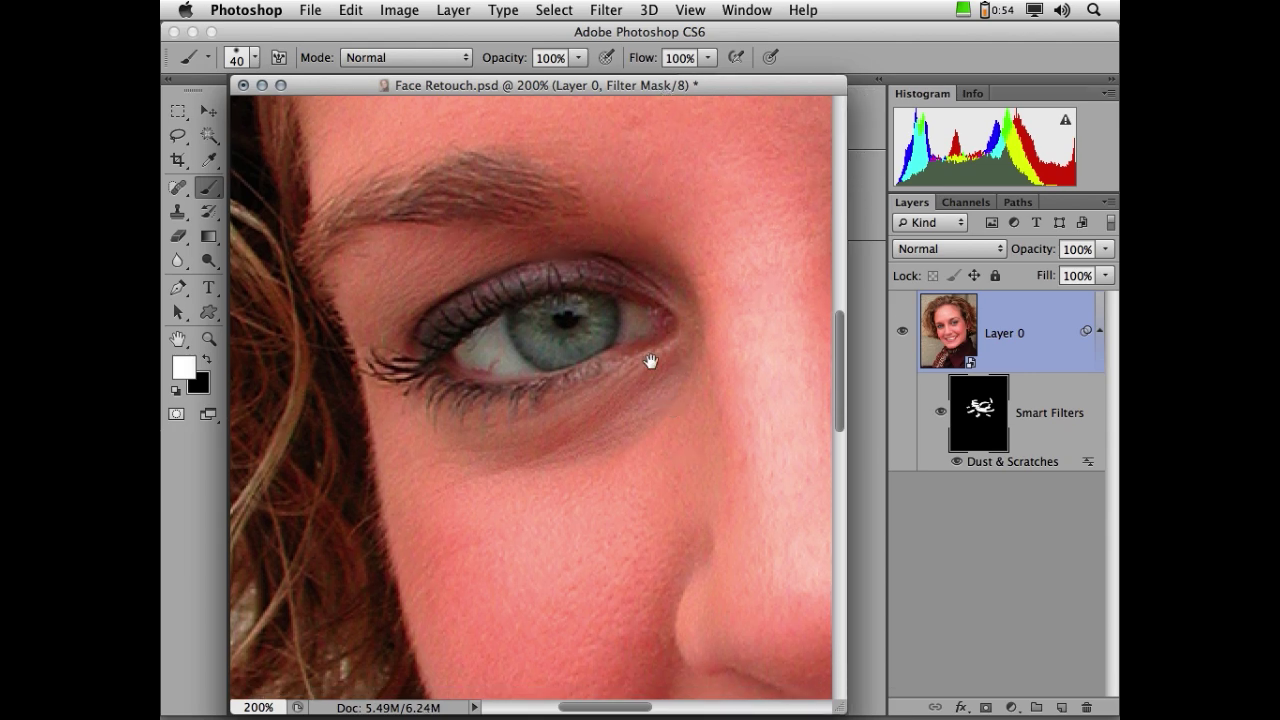
scroll(453, 608, "up", 2)
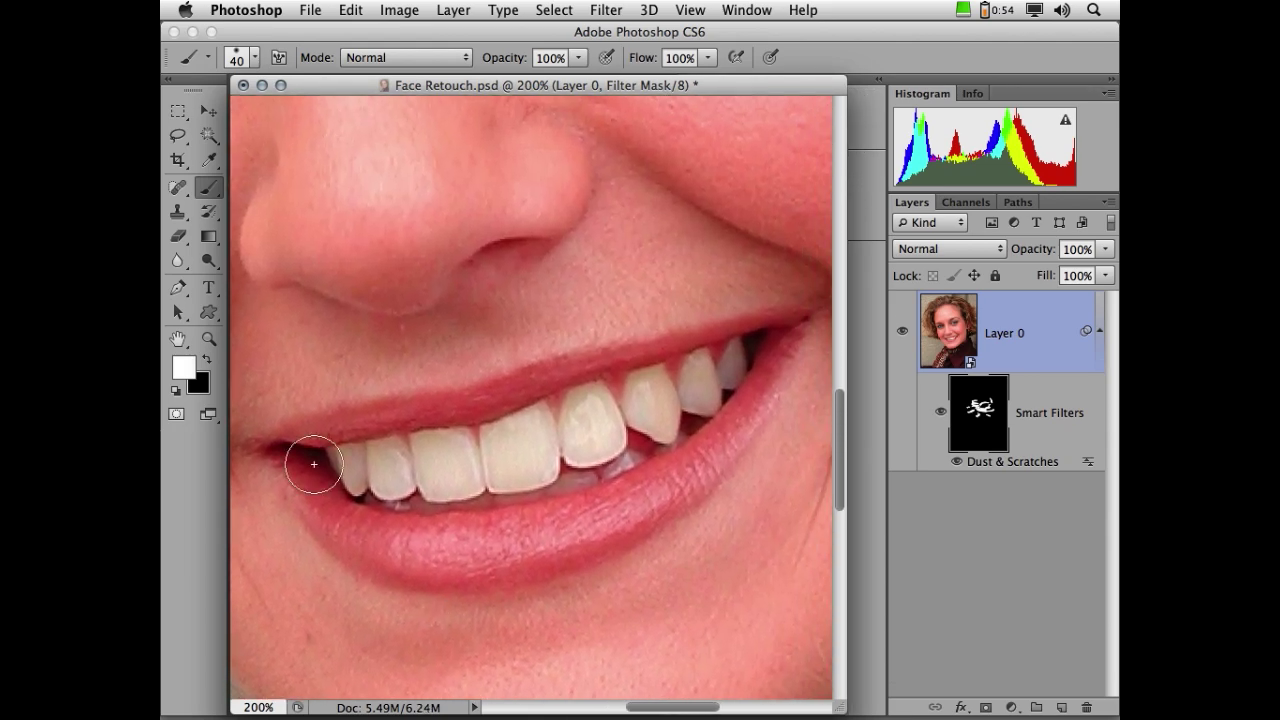
Paint smoothing onto the skin around the lips and enlarge the brush for the chin area.
mouse_move(541, 362)
left_mouse_down()
mouse_move(773, 311)
mouse_move(784, 336)
mouse_move(688, 468)
mouse_move(639, 497)
mouse_move(671, 472)
mouse_move(435, 537)
mouse_move(585, 542)
mouse_move(315, 528)
mouse_move(286, 467)
mouse_move(346, 532)
mouse_move(598, 532)
mouse_move(731, 461)
left_mouse_up()
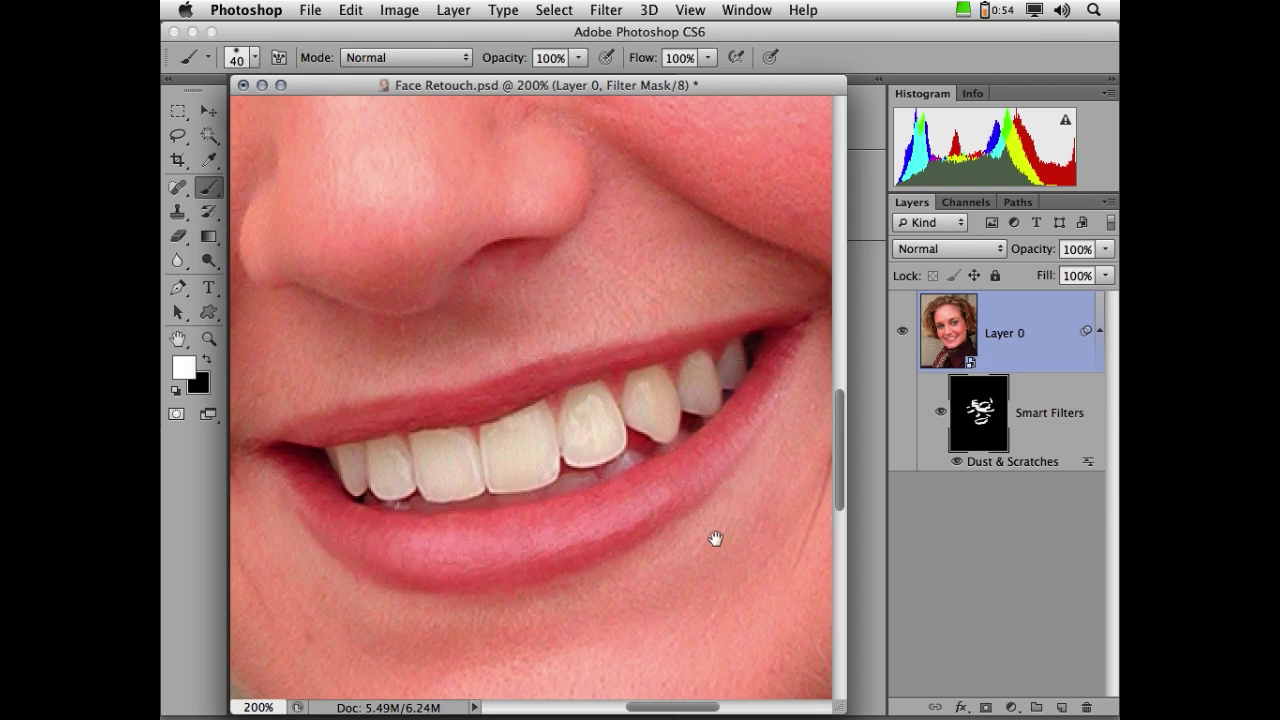
mouse_move(714, 537)
left_mouse_down()
mouse_move(563, 560)
mouse_move(591, 434)
mouse_move(631, 389)
left_mouse_up()
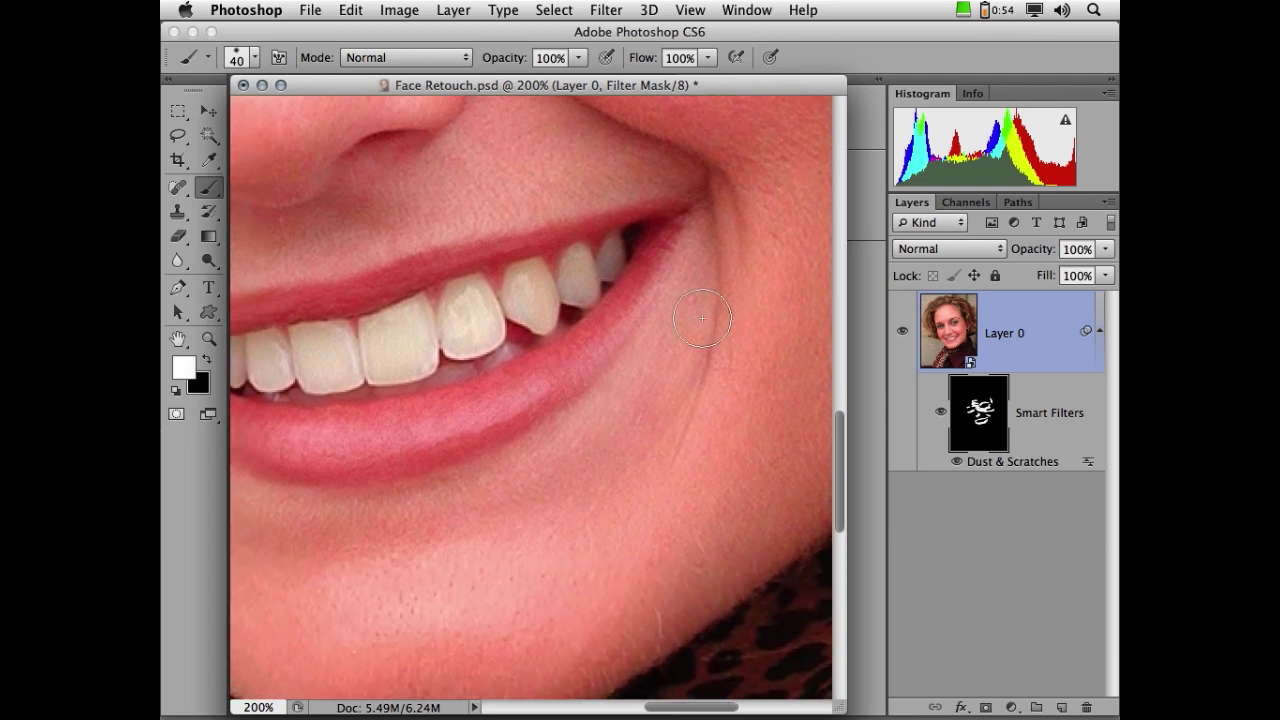
mouse_move(483, 563)
left_mouse_down()
mouse_move(569, 317)
mouse_move(559, 268)
left_mouse_up()
key("bracketright")
key("bracketright")
key("bracketright")
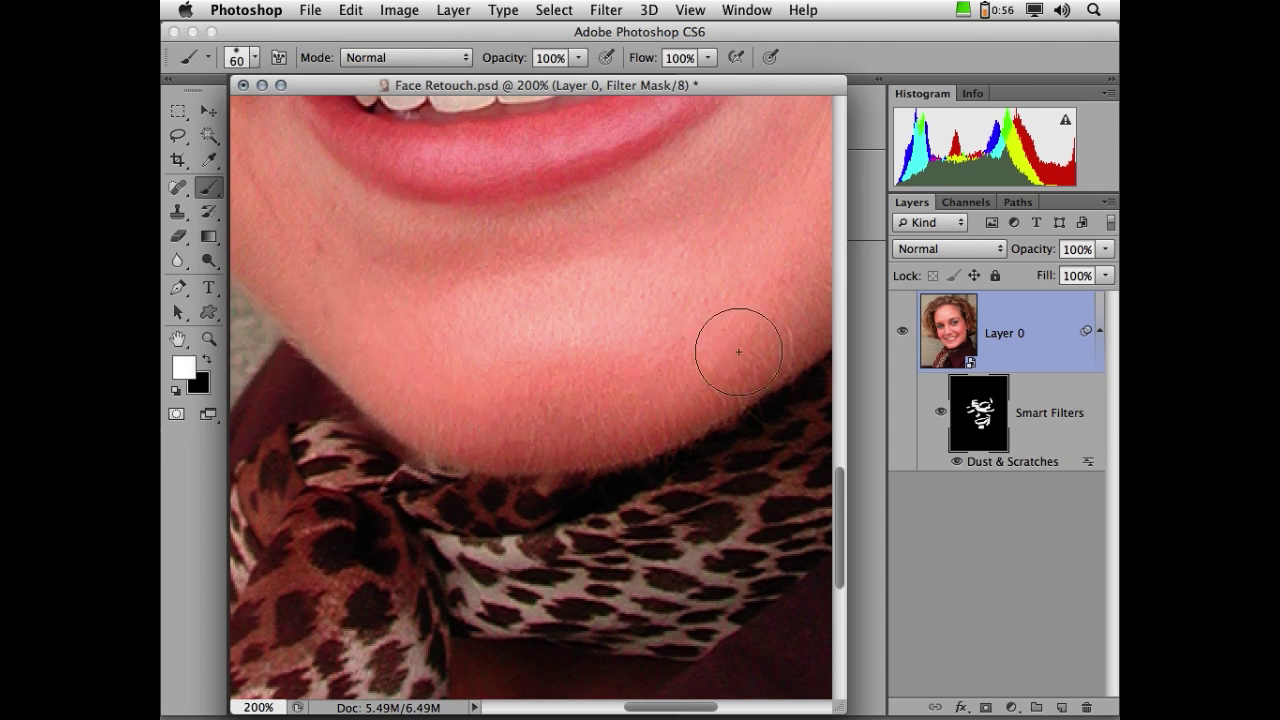
Brush white on the filter mask over the chin, then pan across to the cheek and eye area.
left_click_drag(543, 366, 549, 343)
key("space")
mouse_move(628, 283)
left_mouse_down()
mouse_move(391, 551)
mouse_move(543, 471)
mouse_move(537, 566)
left_mouse_up()
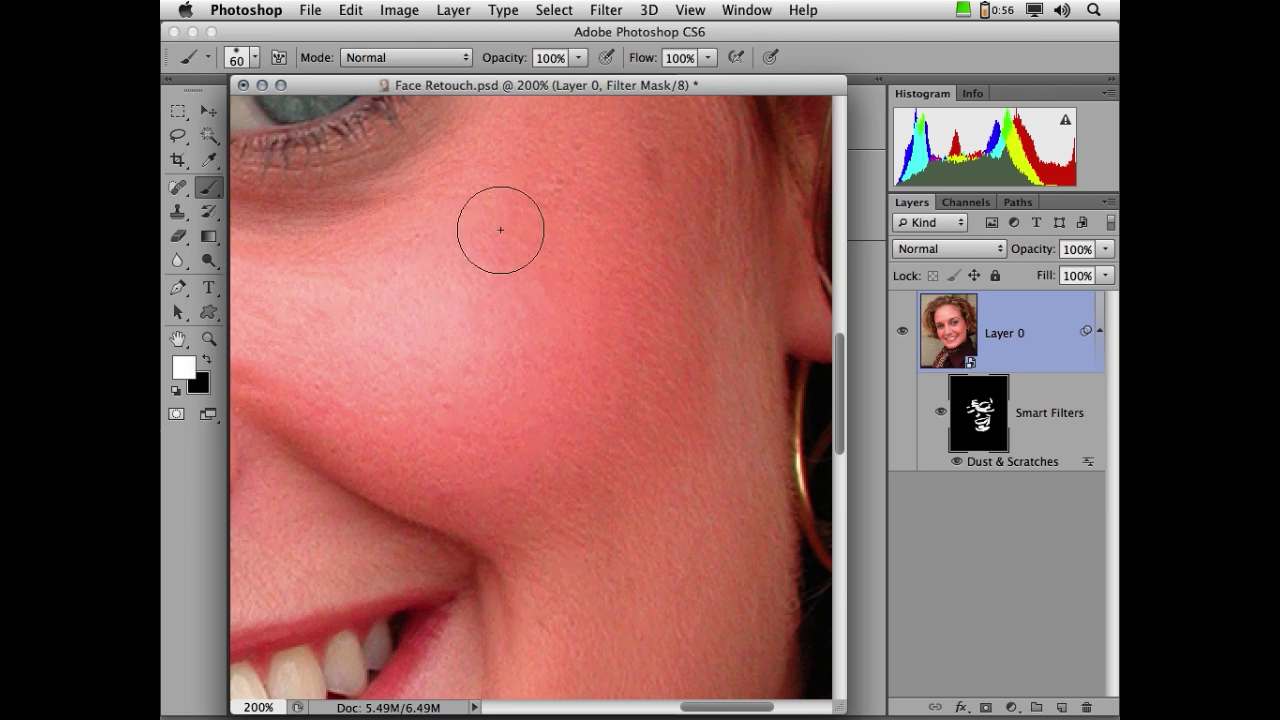
key("space")
mouse_move(589, 451)
left_mouse_down()
mouse_move(689, 514)
mouse_move(700, 583)
mouse_move(728, 527)
left_mouse_up()
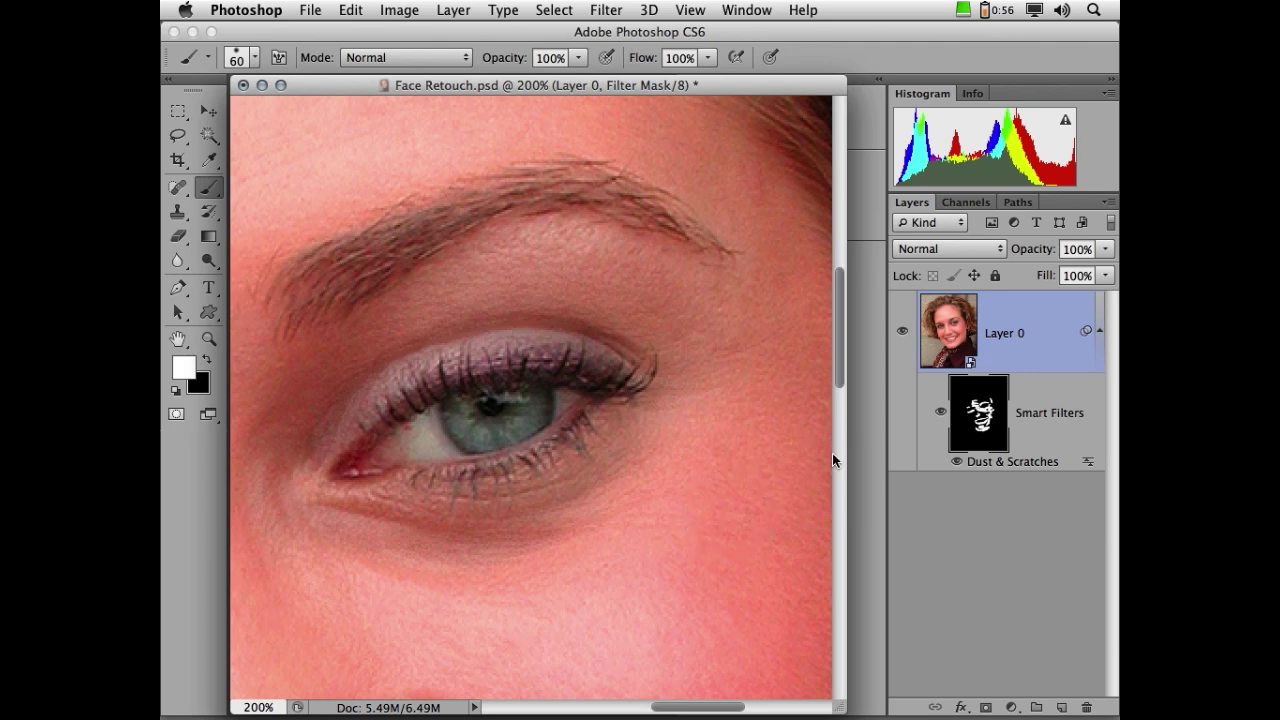
left_click(939, 414)
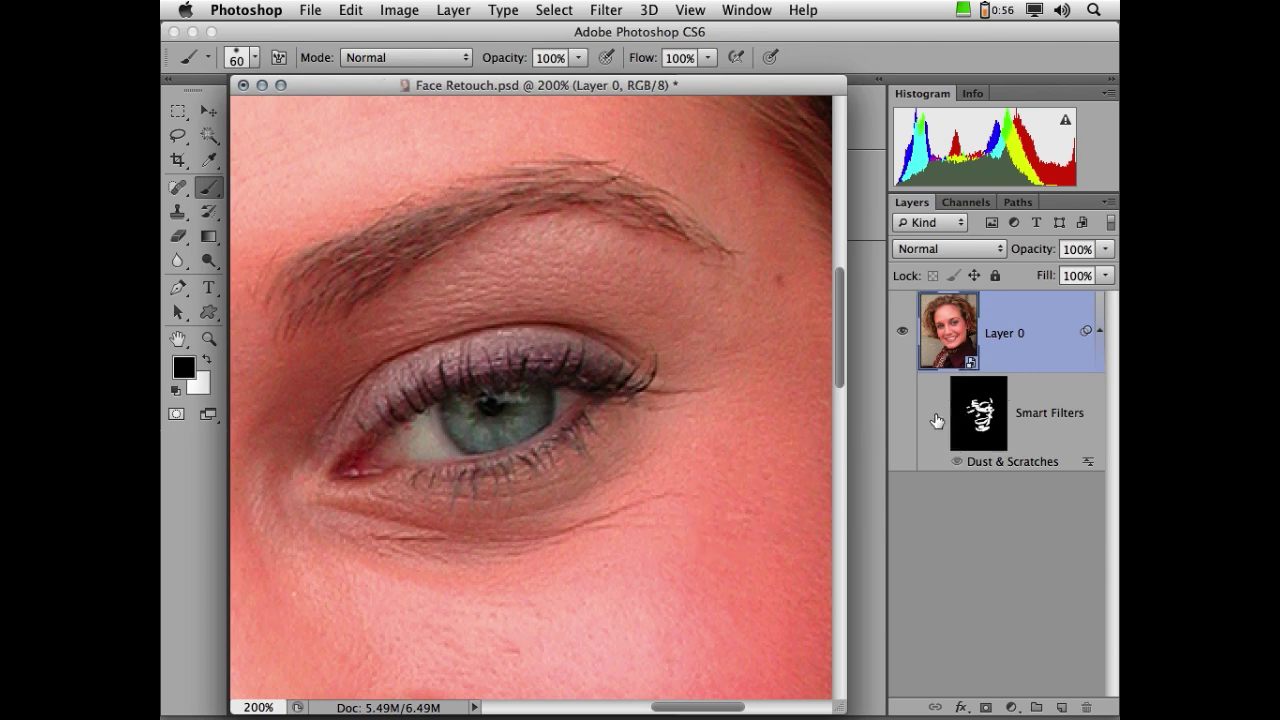
left_click(940, 414)
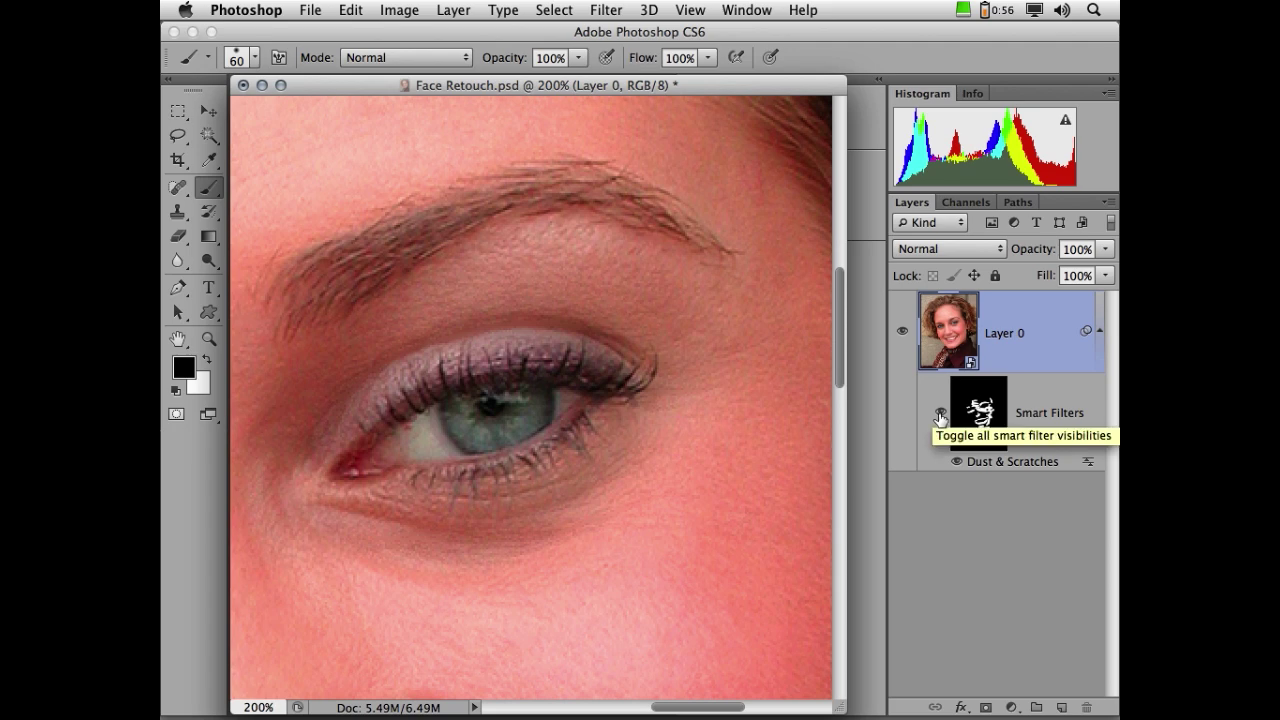
left_click(940, 416)
left_click(940, 415)
left_click(940, 416)
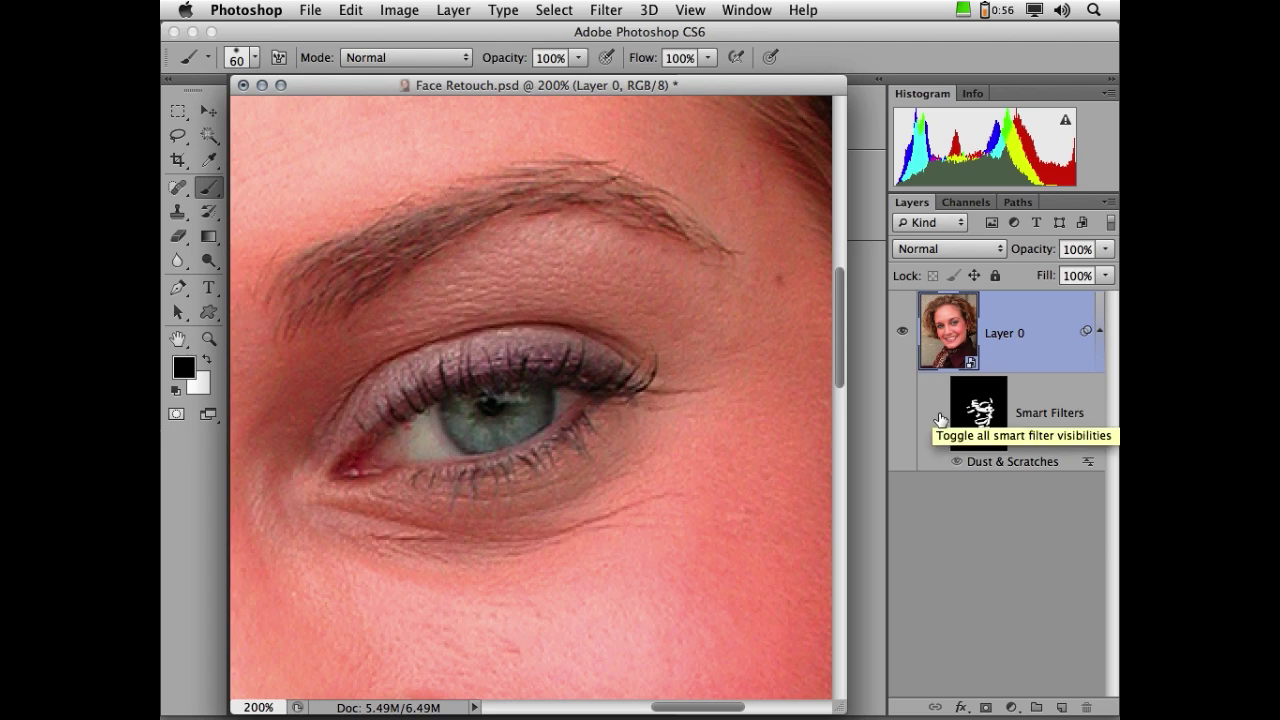
left_click(940, 416)
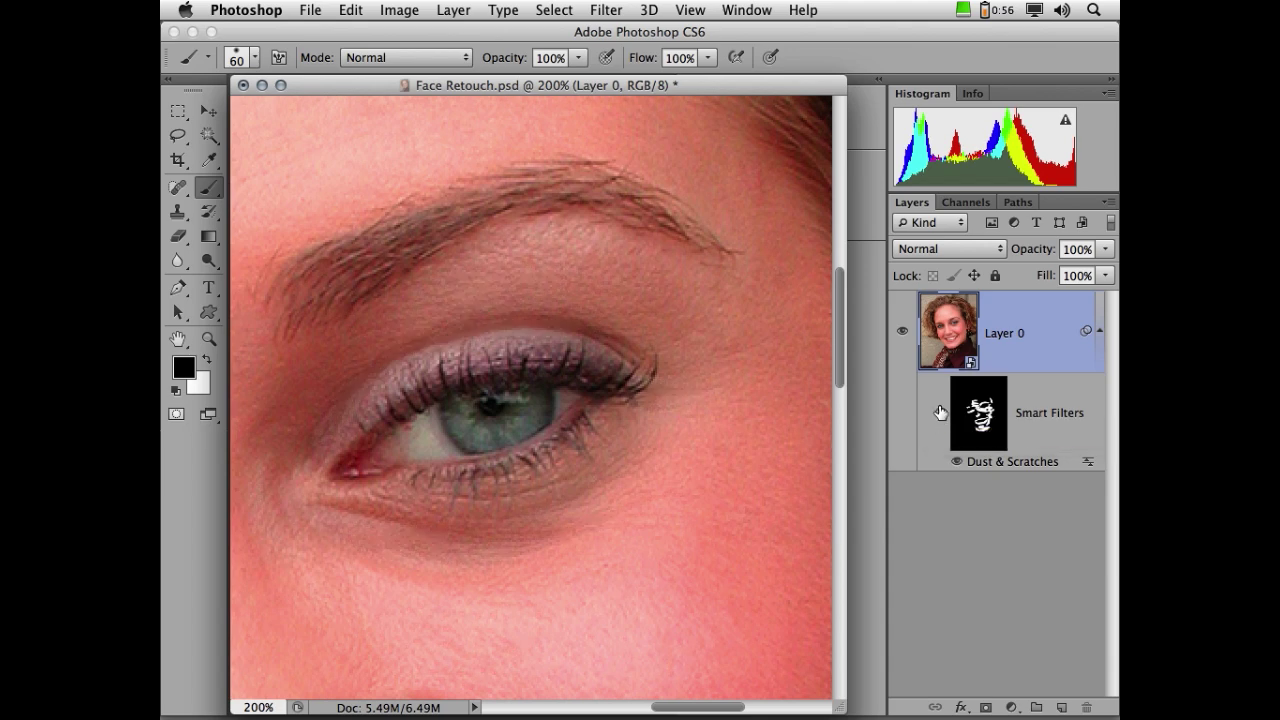
left_click(940, 413)
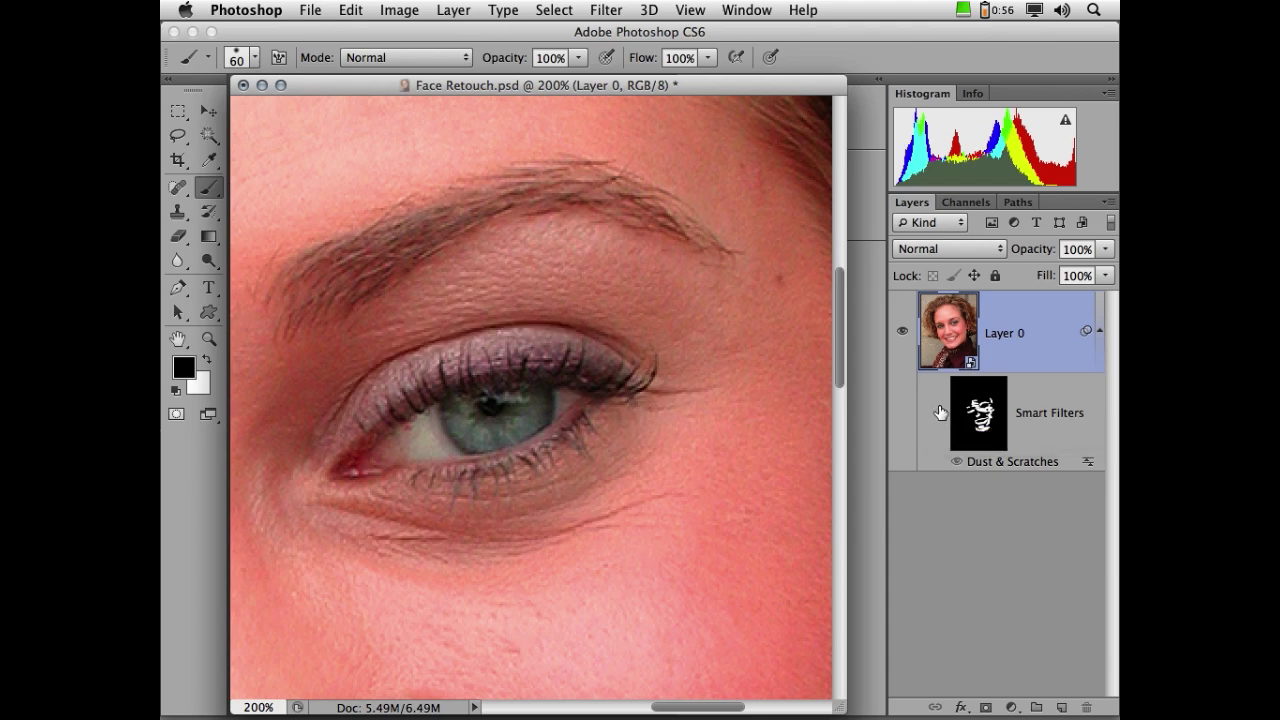
left_click(940, 413)
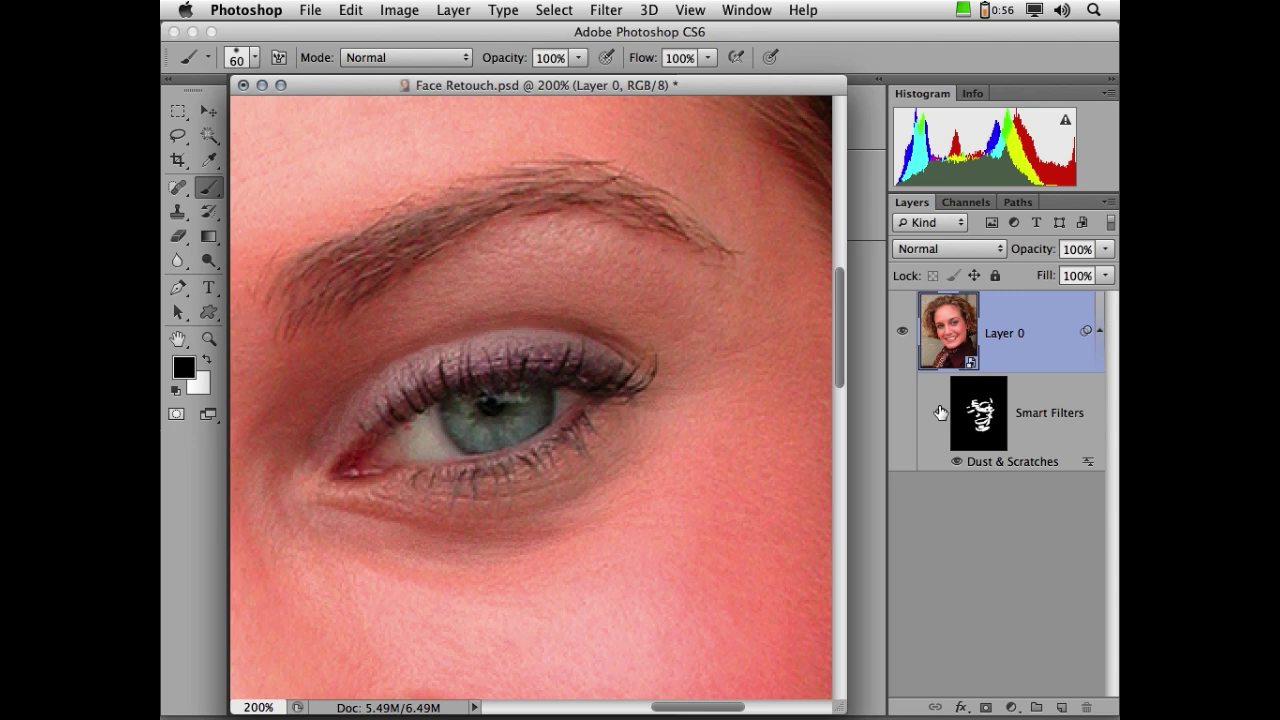
key("super+0")
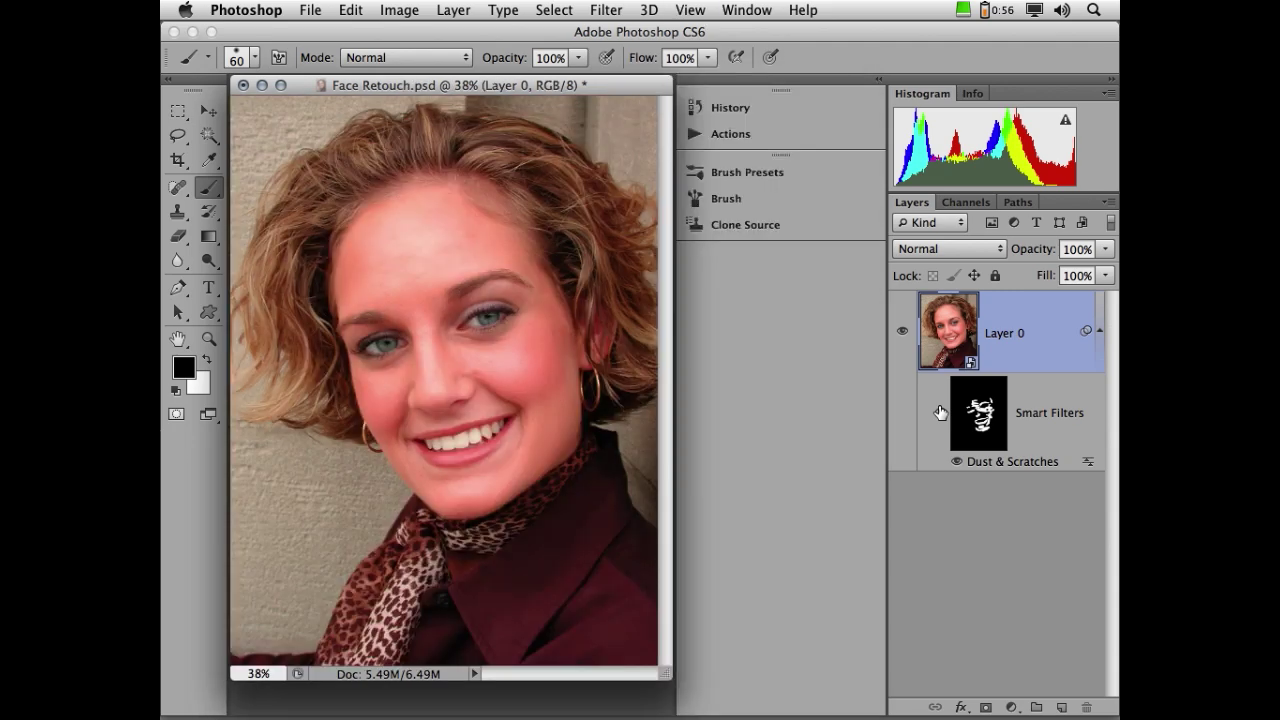
Show the filter mask alone to check its white patches, then return to the photo and zoom in.
left_click(975, 412)
key("x")
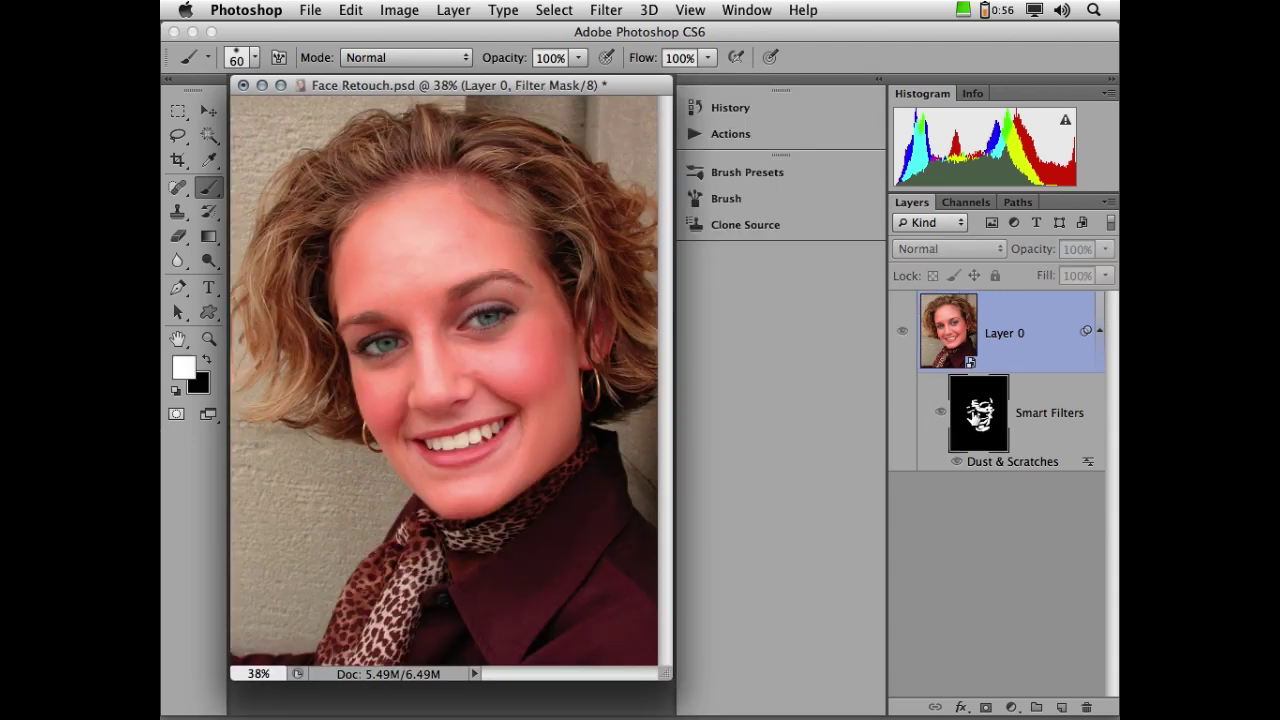
left_click(973, 413, "alt")
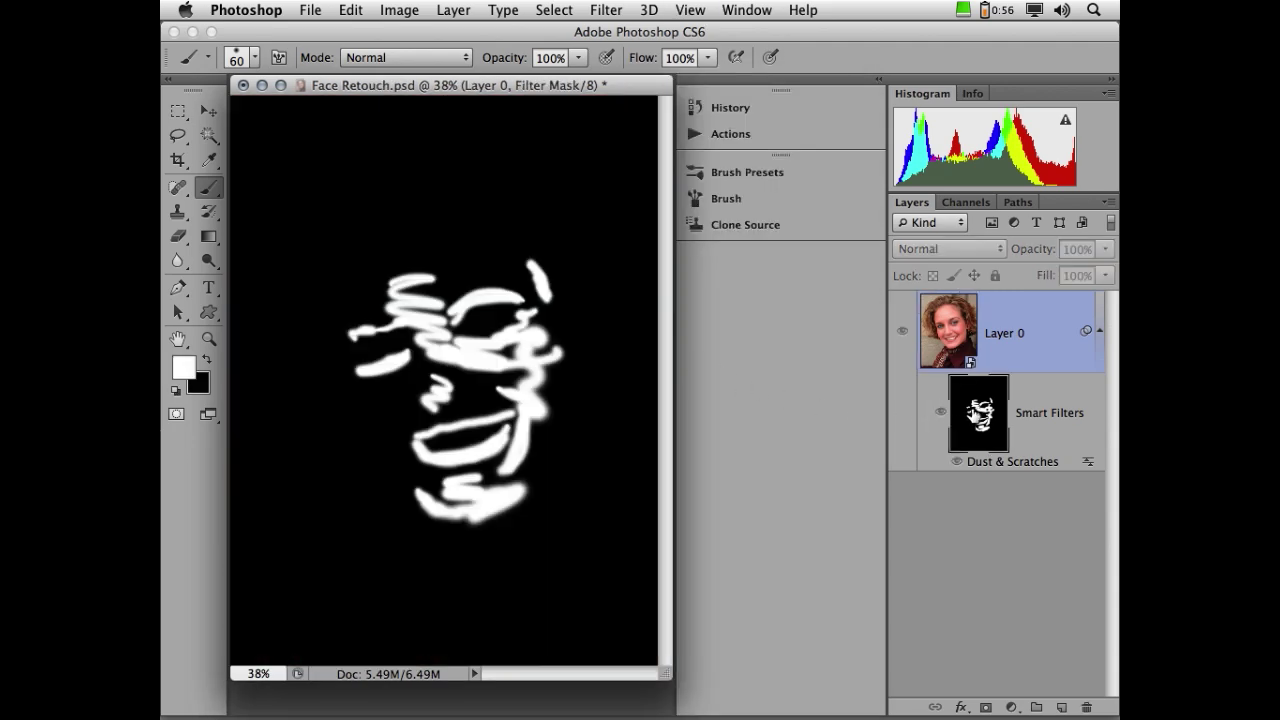
left_click(965, 409, "alt")
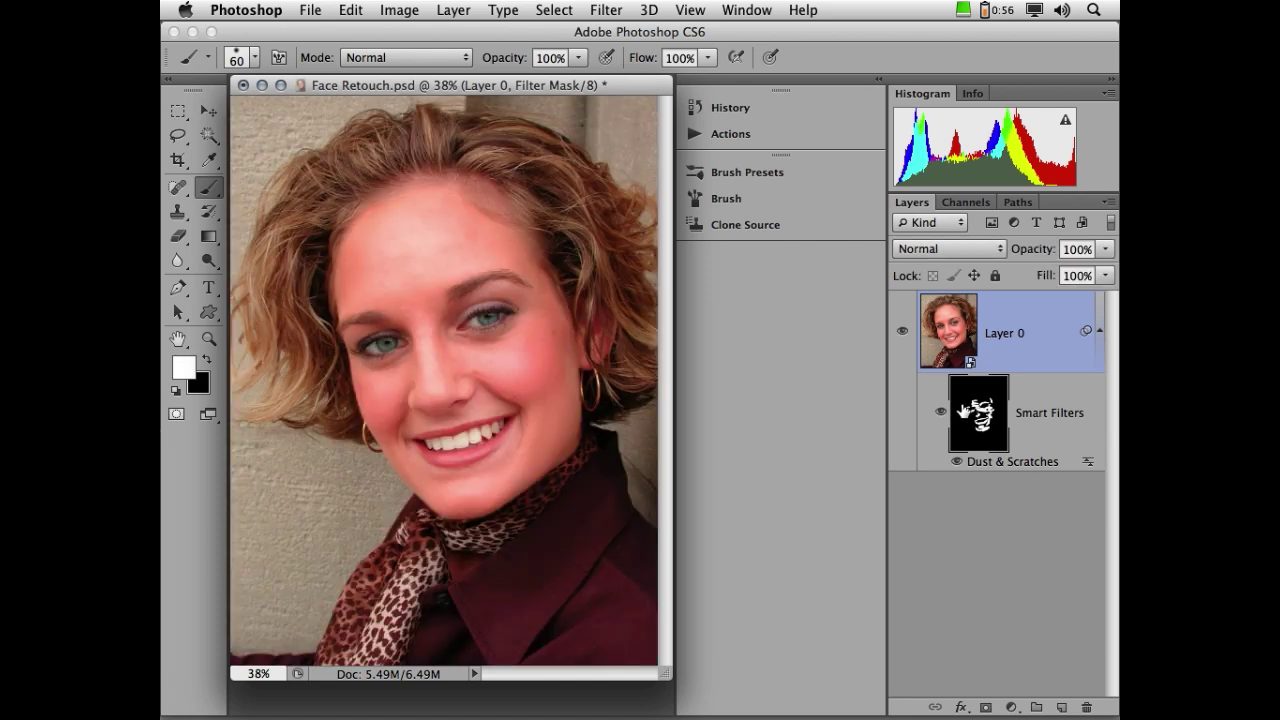
key("super+equal")
key("super+equal")
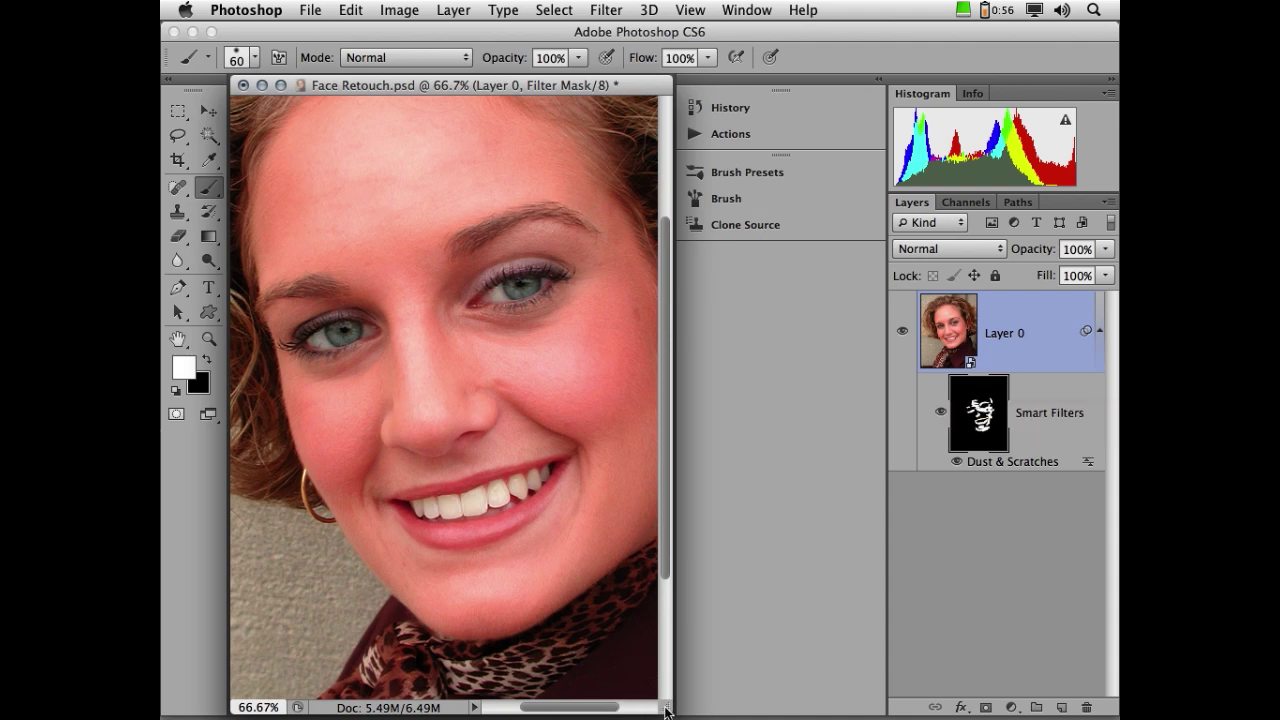
Widen the document window, then select Layer 0 and reselect the Dust & Scratches filter mask.
left_click_drag(668, 710, 906, 713)
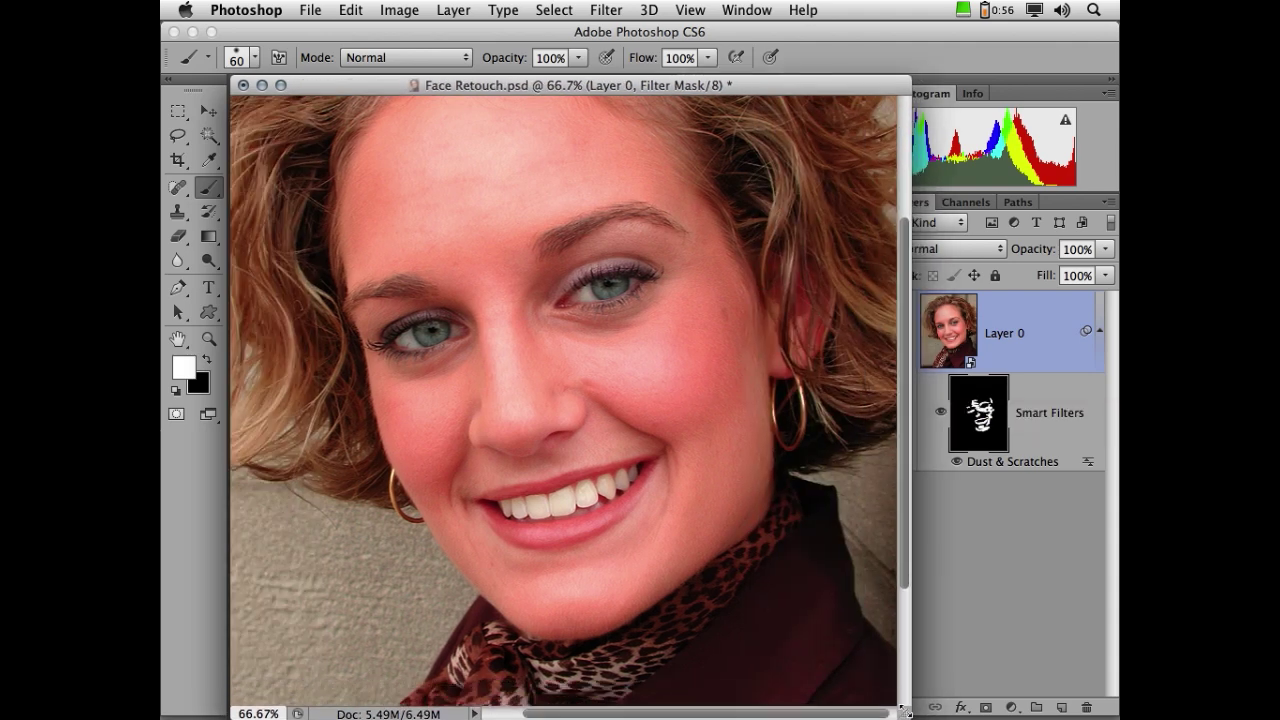
left_click(948, 416)
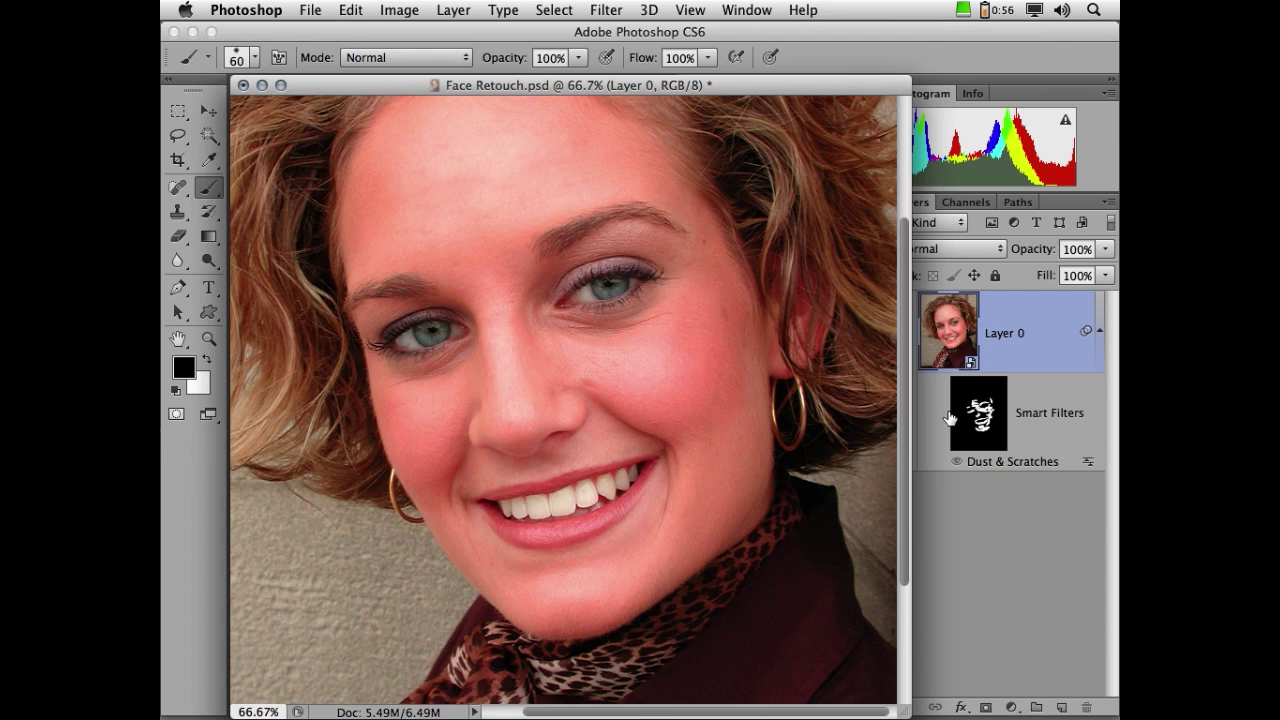
left_click(948, 416)
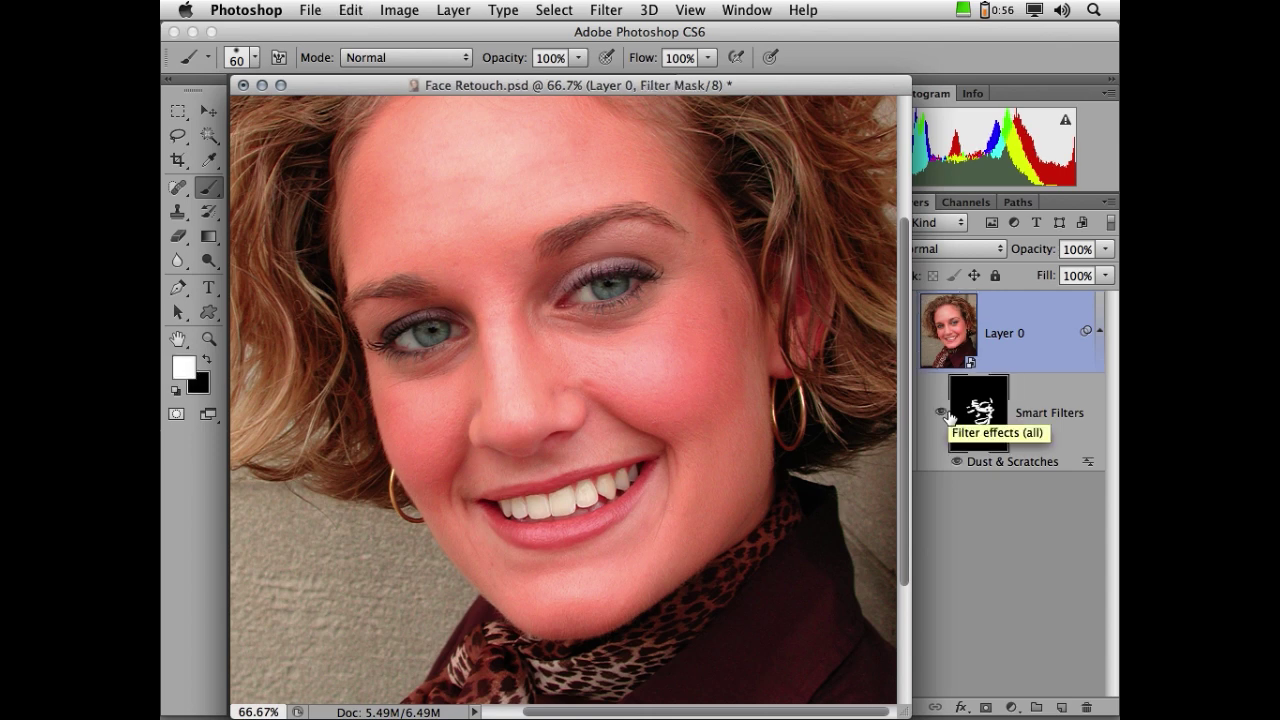